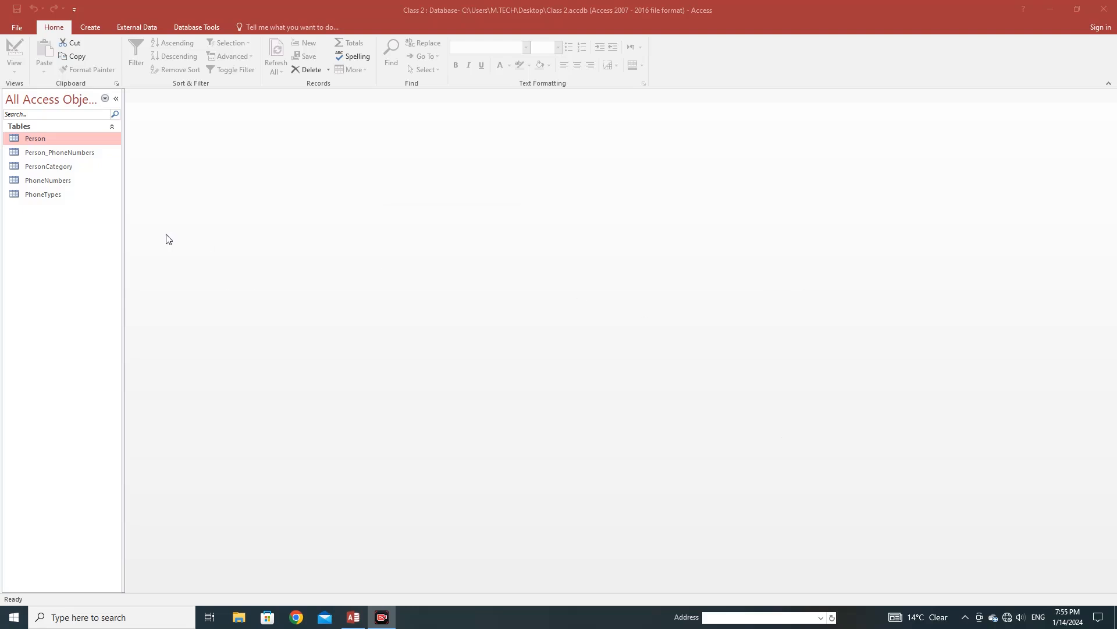
# Open the Person and PersonCategory tables, and create a query in design view that includes both tables.
pyautogui.doubleClick(44, 139)
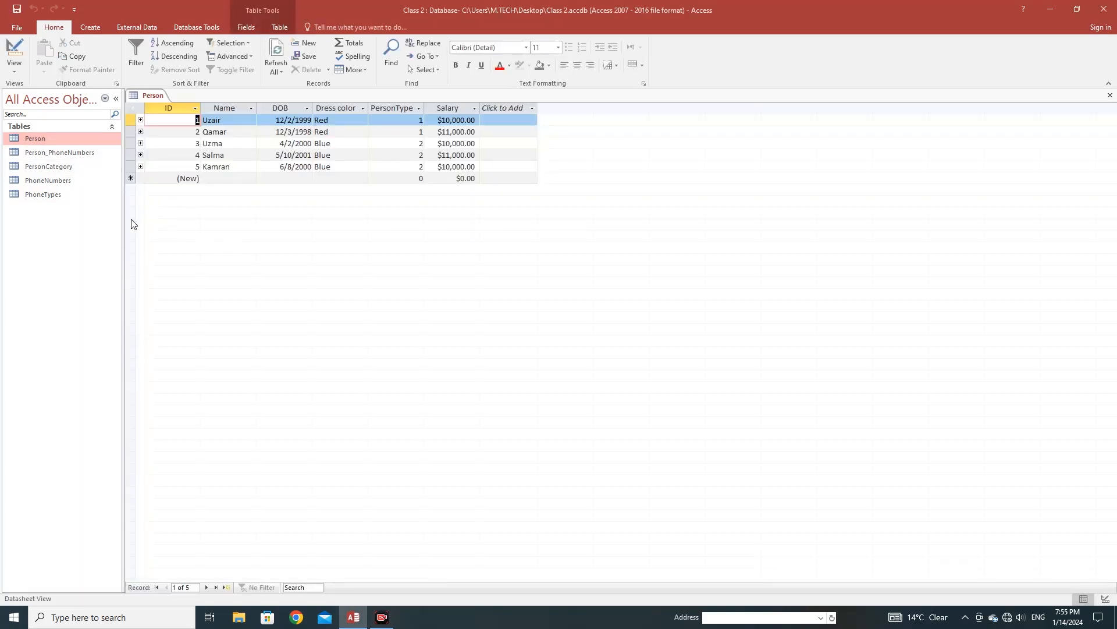
pyautogui.doubleClick(59, 169)
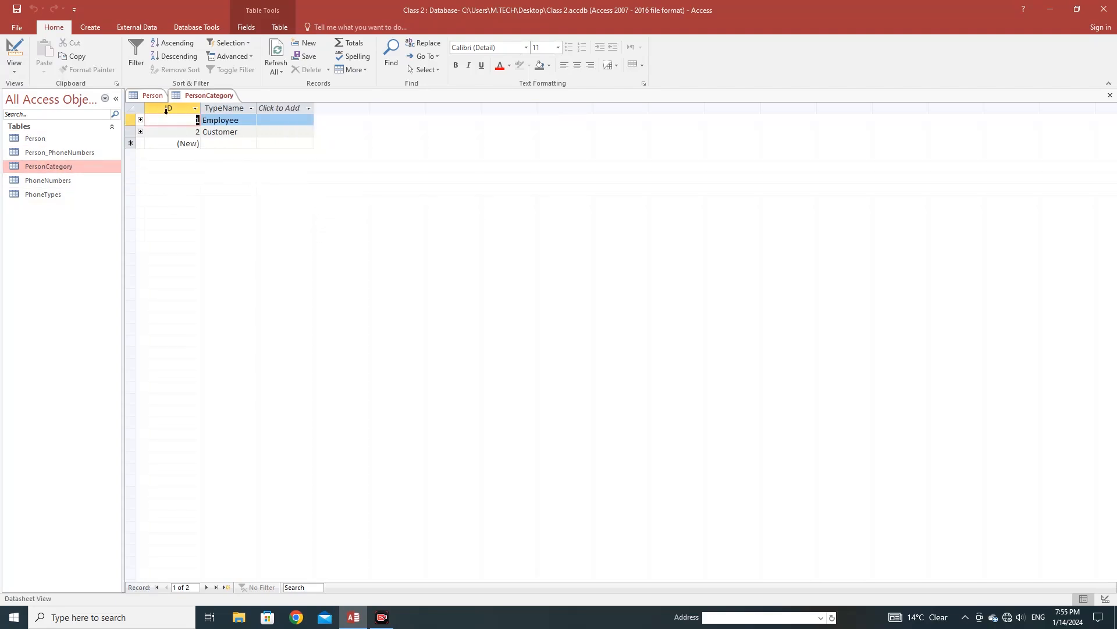
pyautogui.click(92, 27)
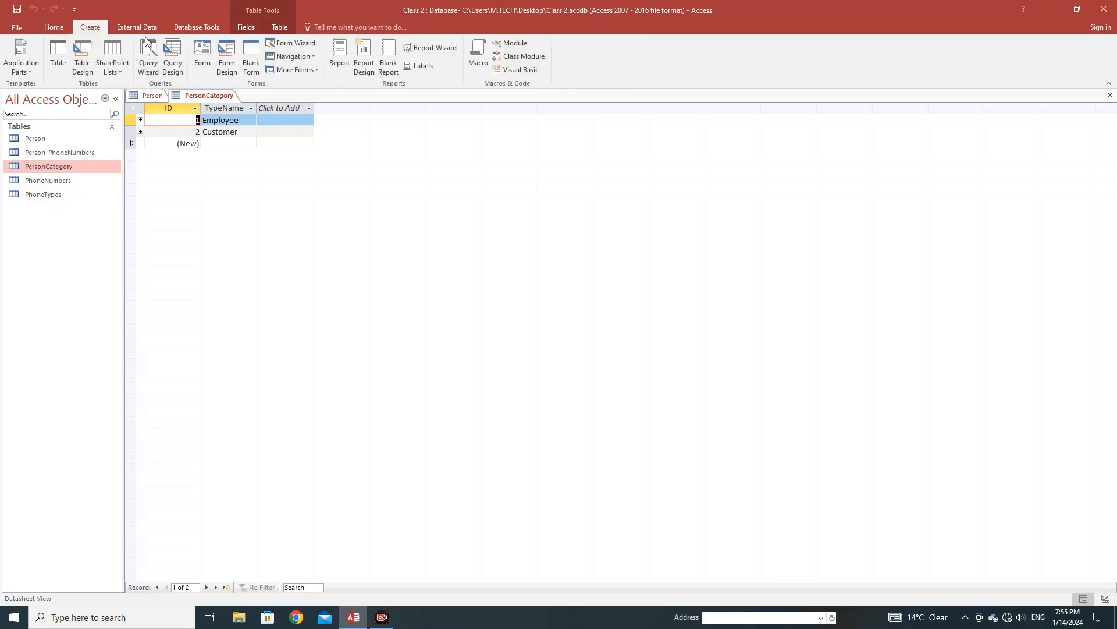
pyautogui.click(177, 67)
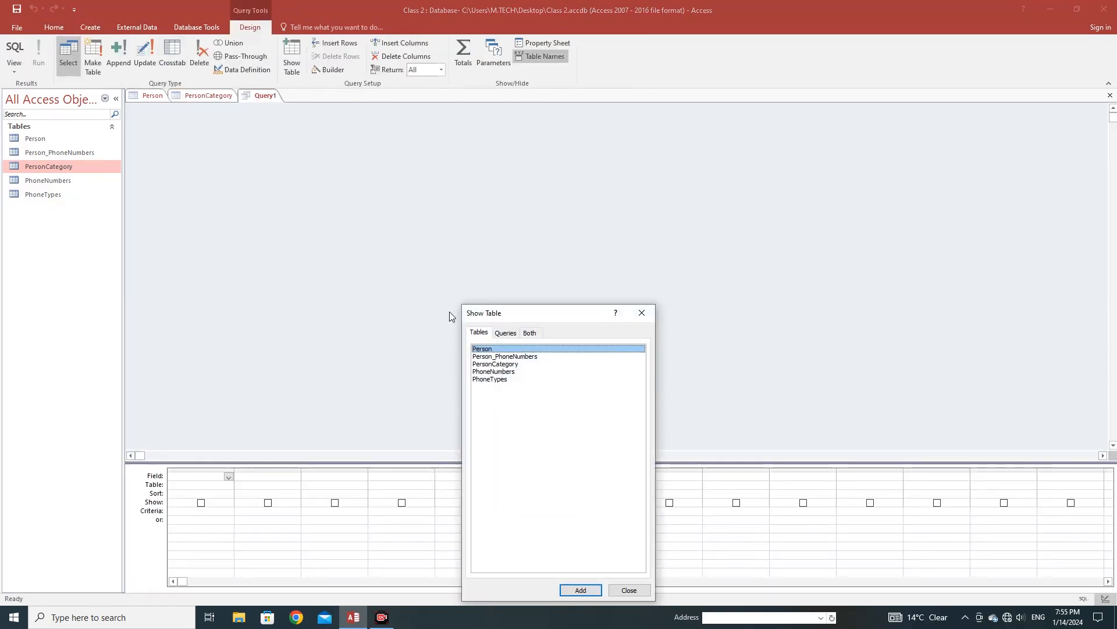
pyautogui.moveTo(529, 316); pyautogui.dragTo(526, 262)
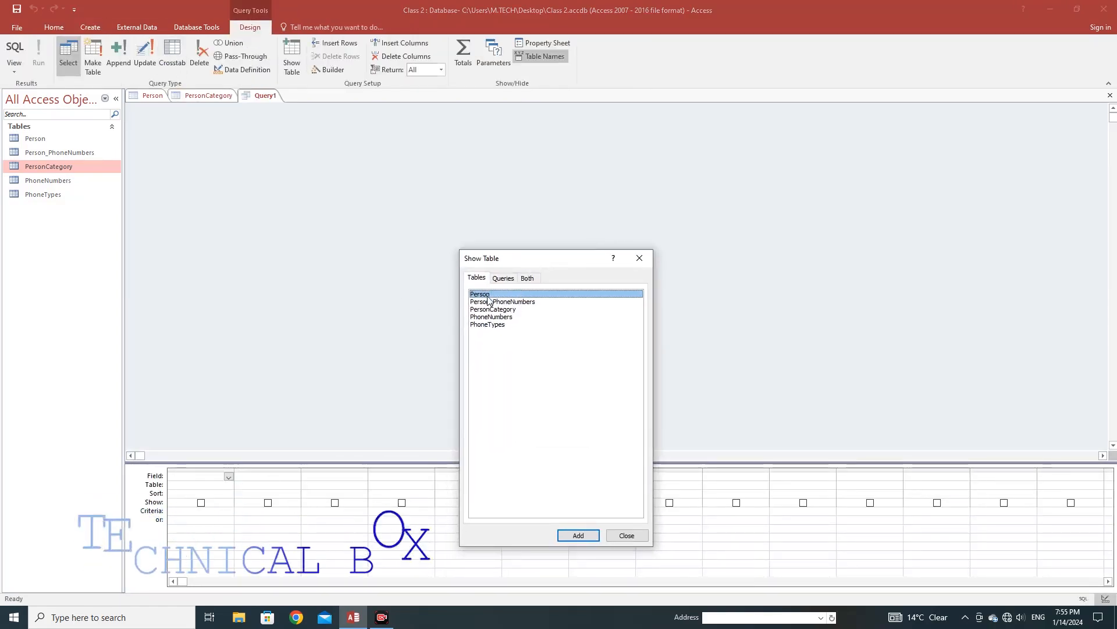
pyautogui.click(585, 537)
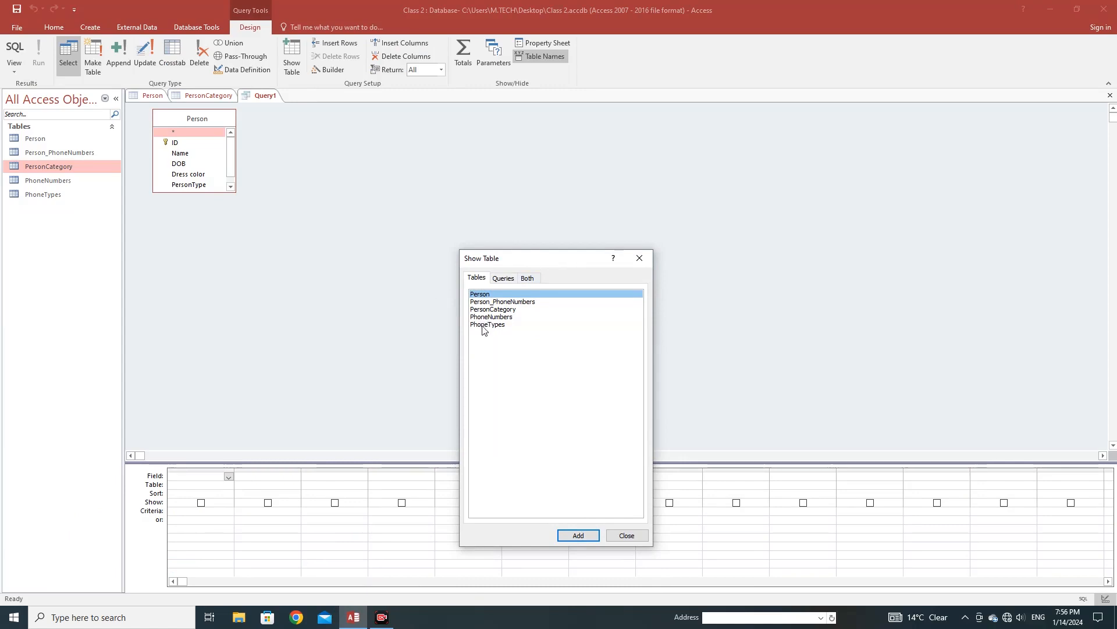
pyautogui.click(500, 310)
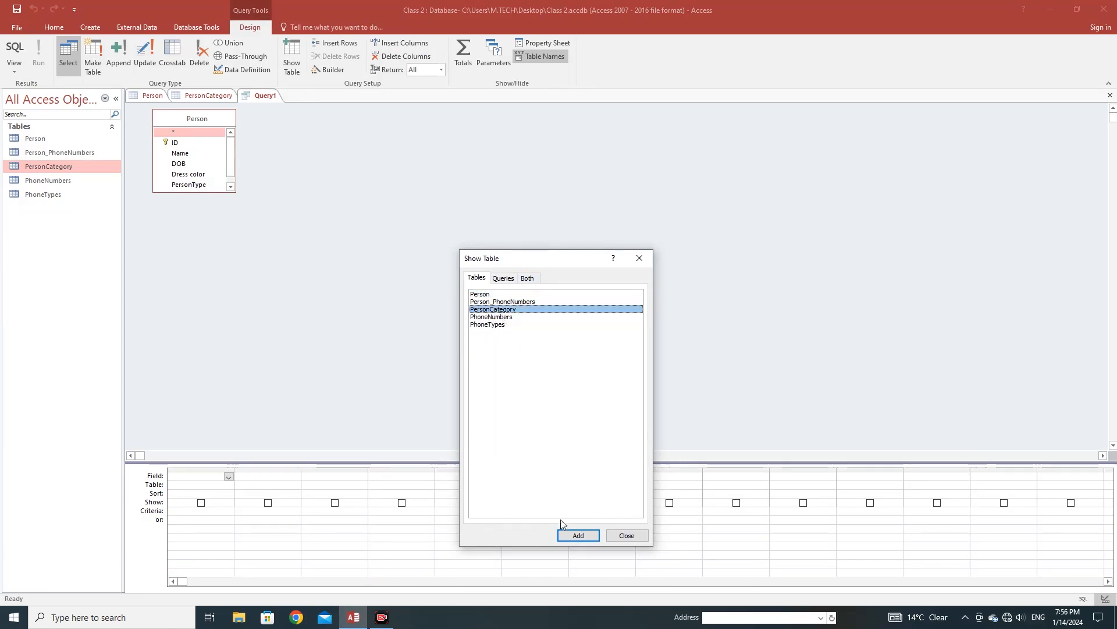
pyautogui.click(575, 534)
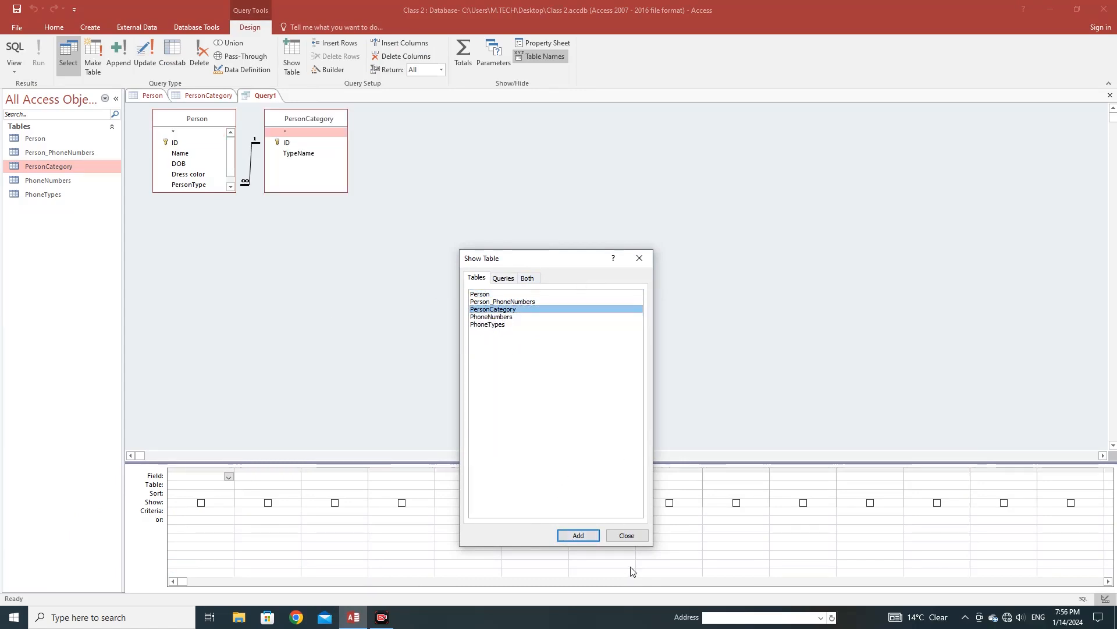
pyautogui.click(628, 535)
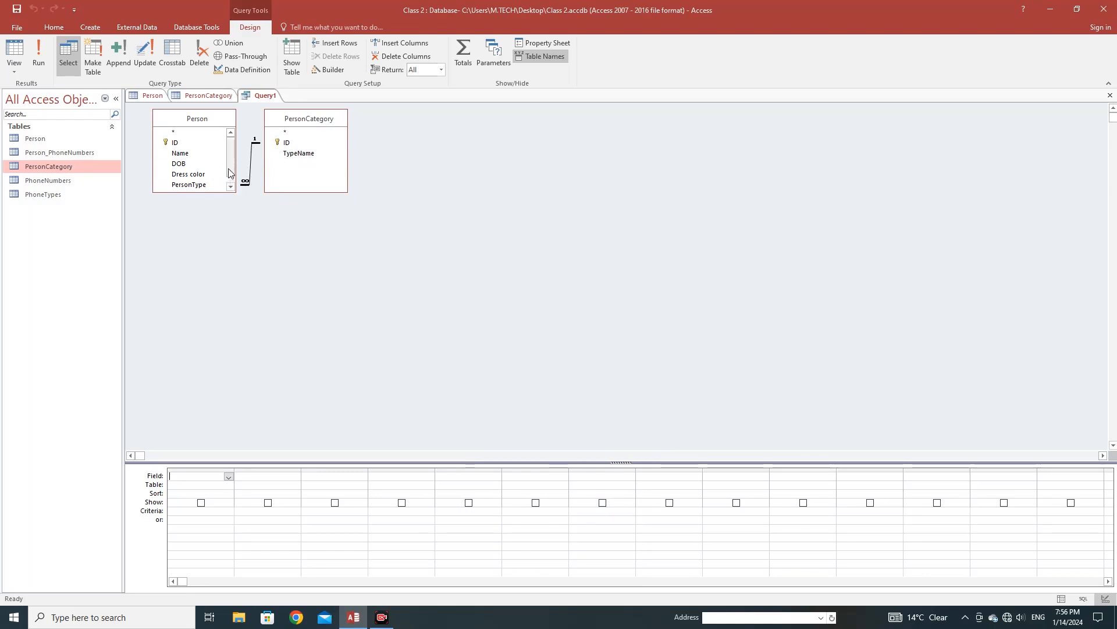
# Examine how the tables are linked in the database relationships diagram, and return to the query design's Person field list.
pyautogui.click(196, 27)
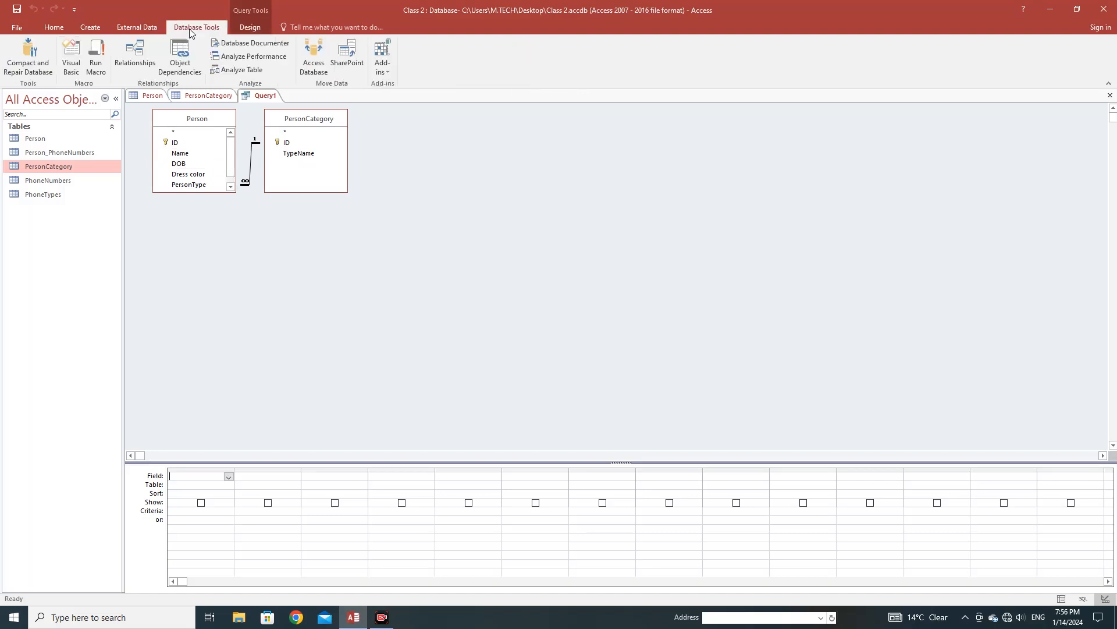
pyautogui.click(133, 58)
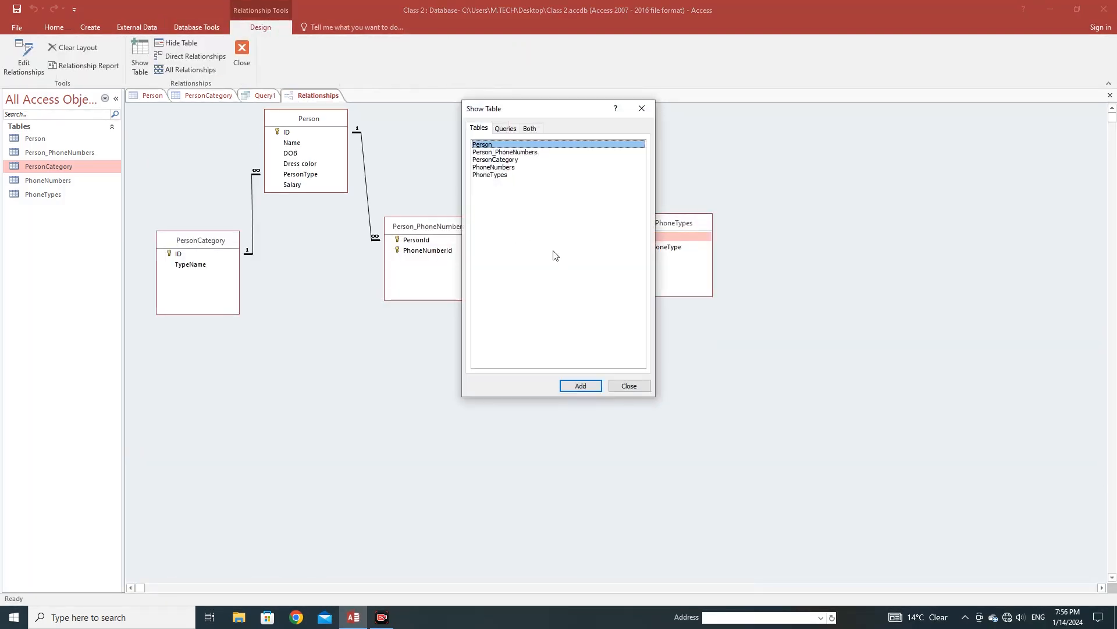
pyautogui.click(626, 380)
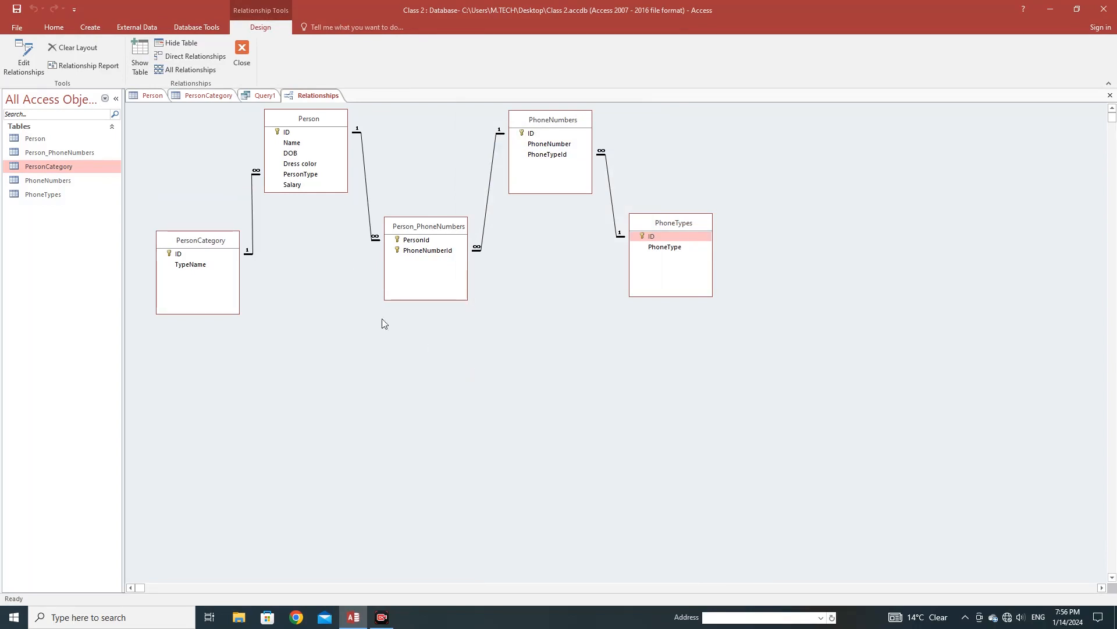
pyautogui.click(265, 96)
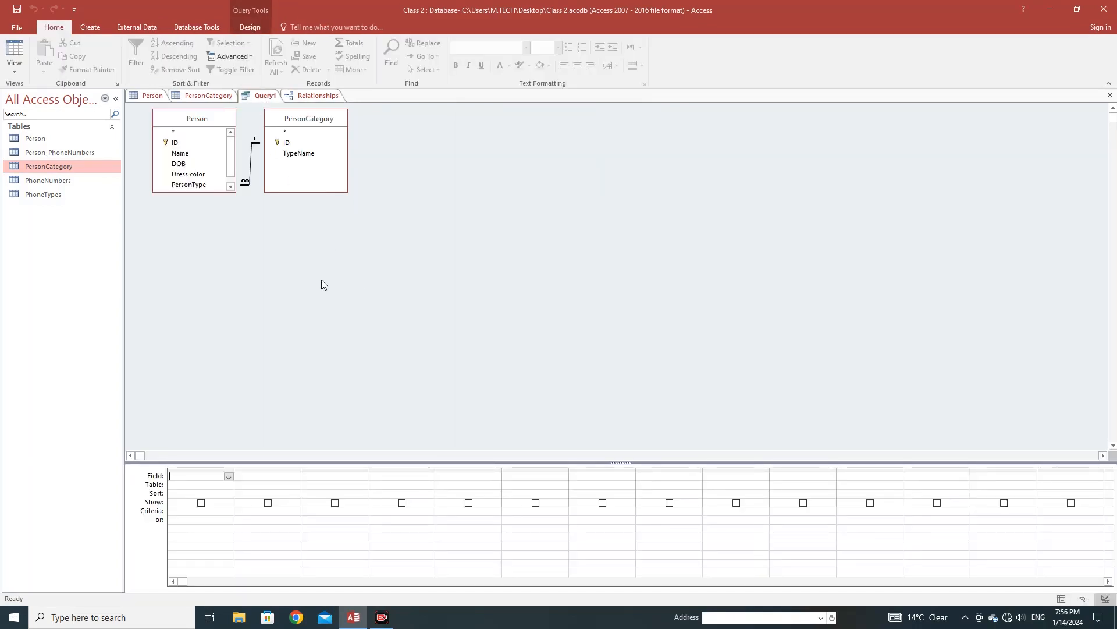
pyautogui.scroll(-1, 232, 167)
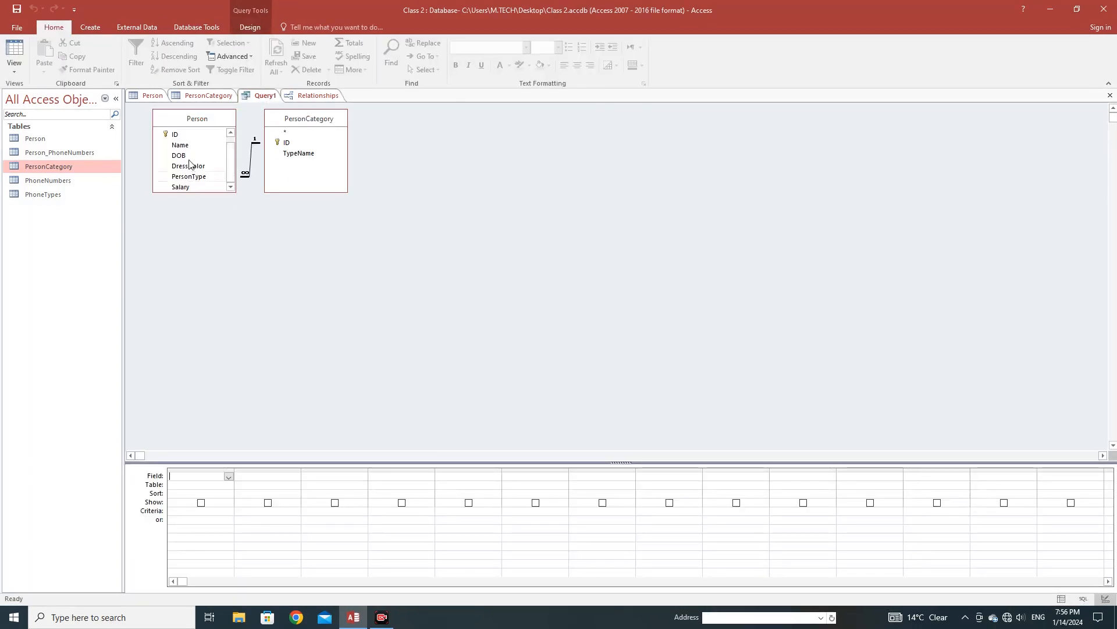
# Review the records in the Person table and the type names in PersonCategory, and return to the query design.
pyautogui.click(153, 95)
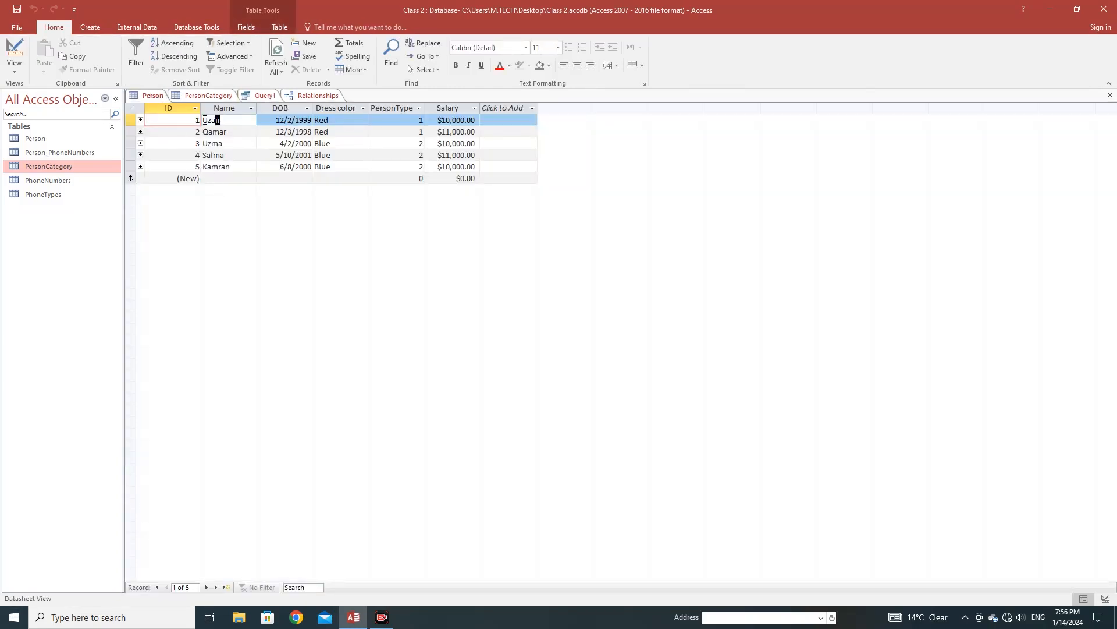
pyautogui.click(201, 120)
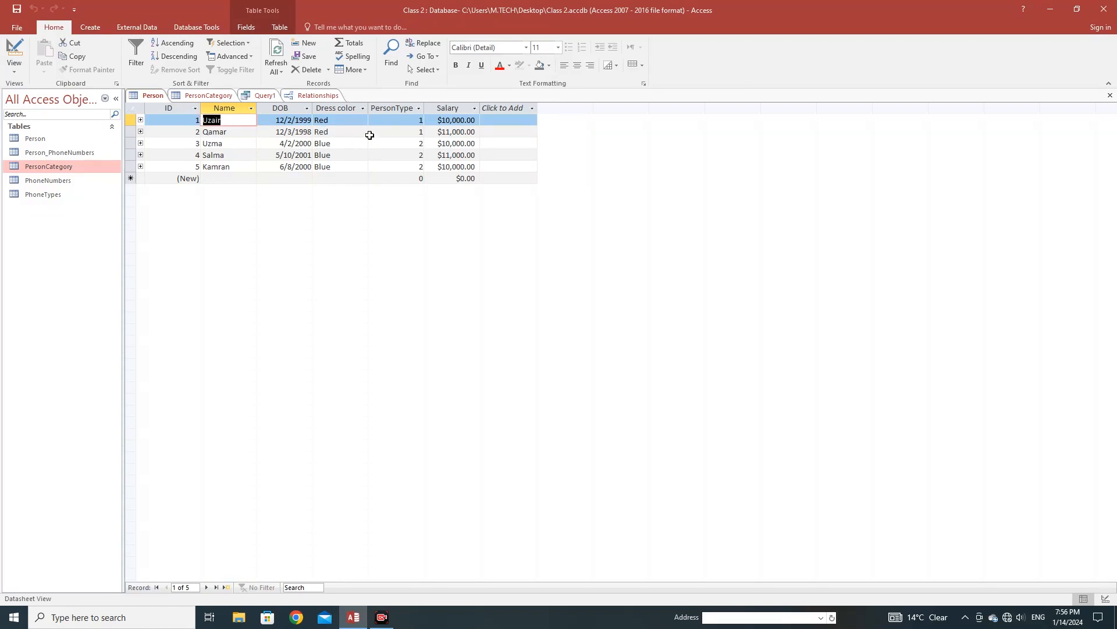
pyautogui.click(204, 97)
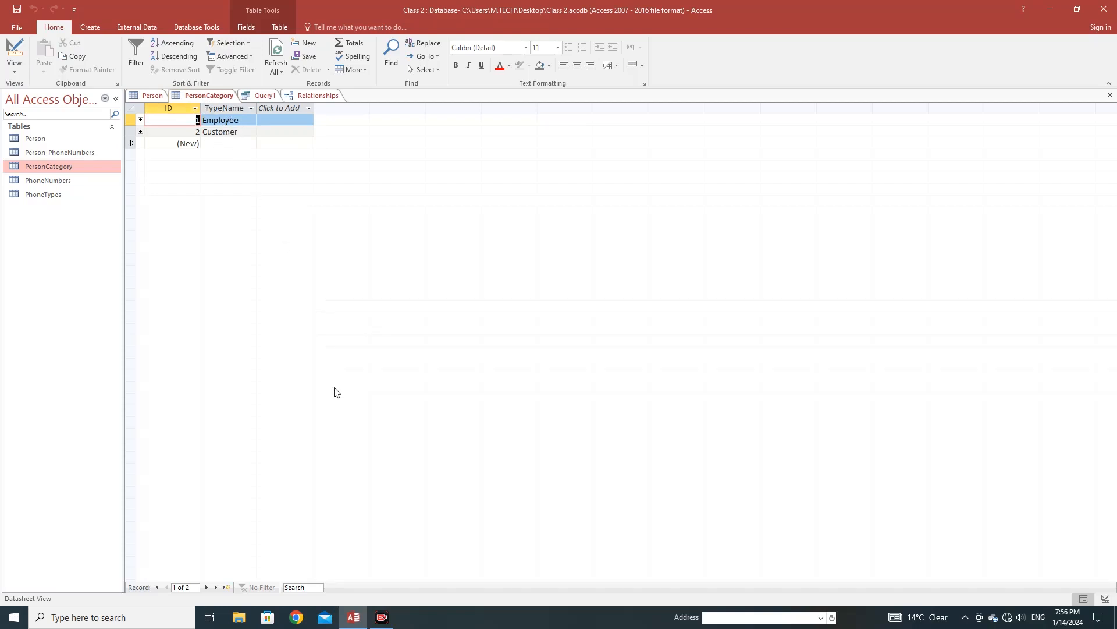
pyautogui.click(265, 97)
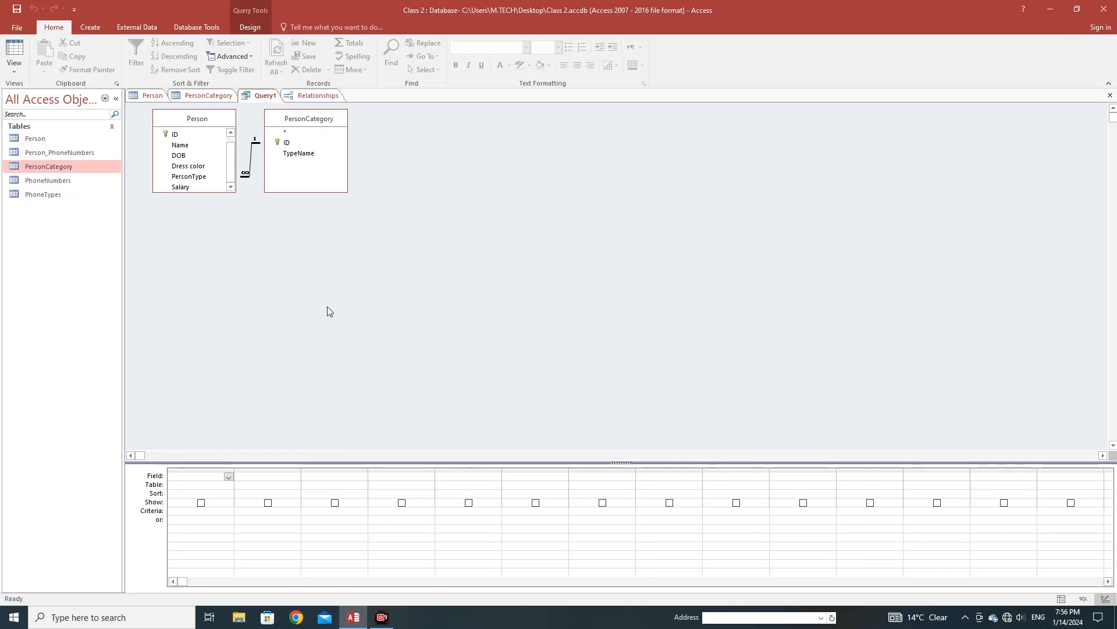
# Add the Name and PersonType fields from the Person table to the query grid.
pyautogui.moveTo(181, 145); pyautogui.dragTo(207, 476)
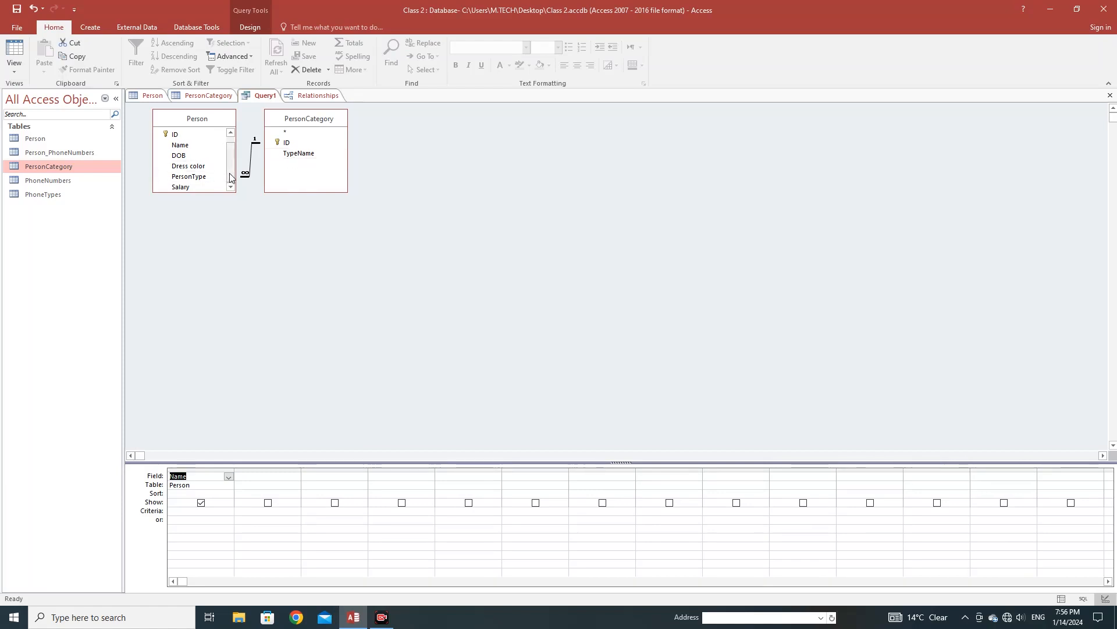
pyautogui.moveTo(200, 178); pyautogui.dragTo(270, 482)
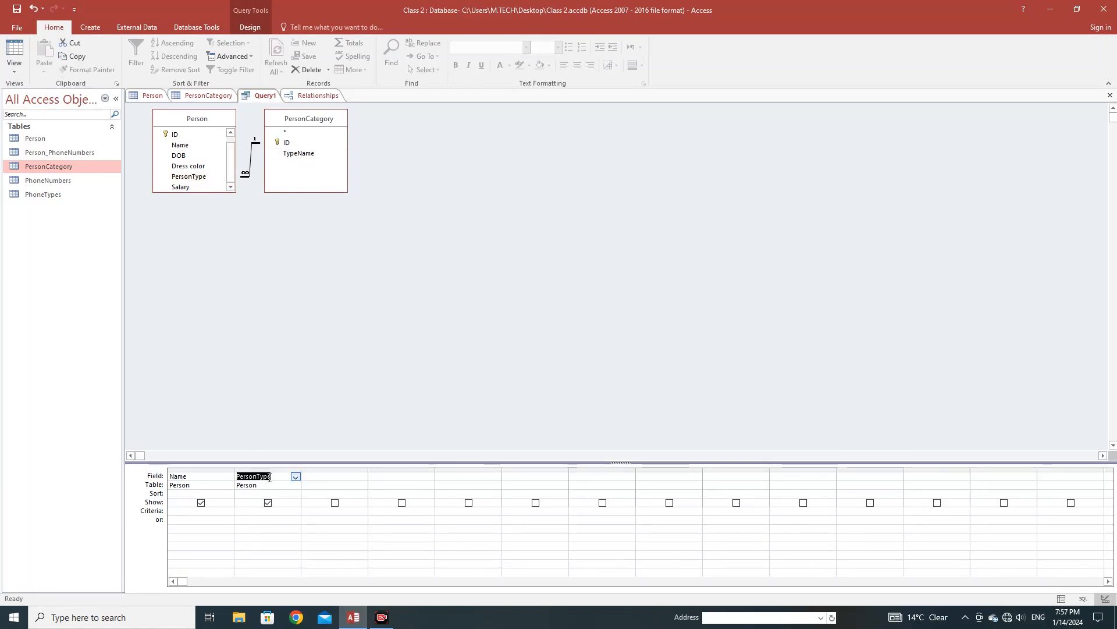
# Set the PersonType criterion to 1 and run the query to list the matching persons.
pyautogui.click(247, 514)
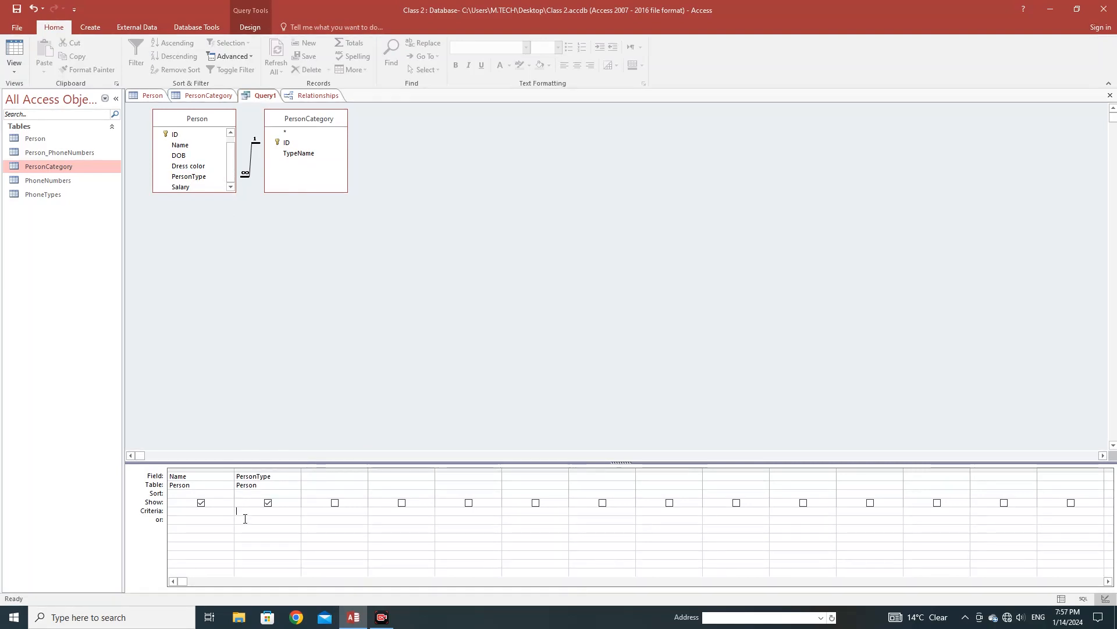
pyautogui.write('1')
pyautogui.click(247, 27)
pyautogui.click(36, 53)
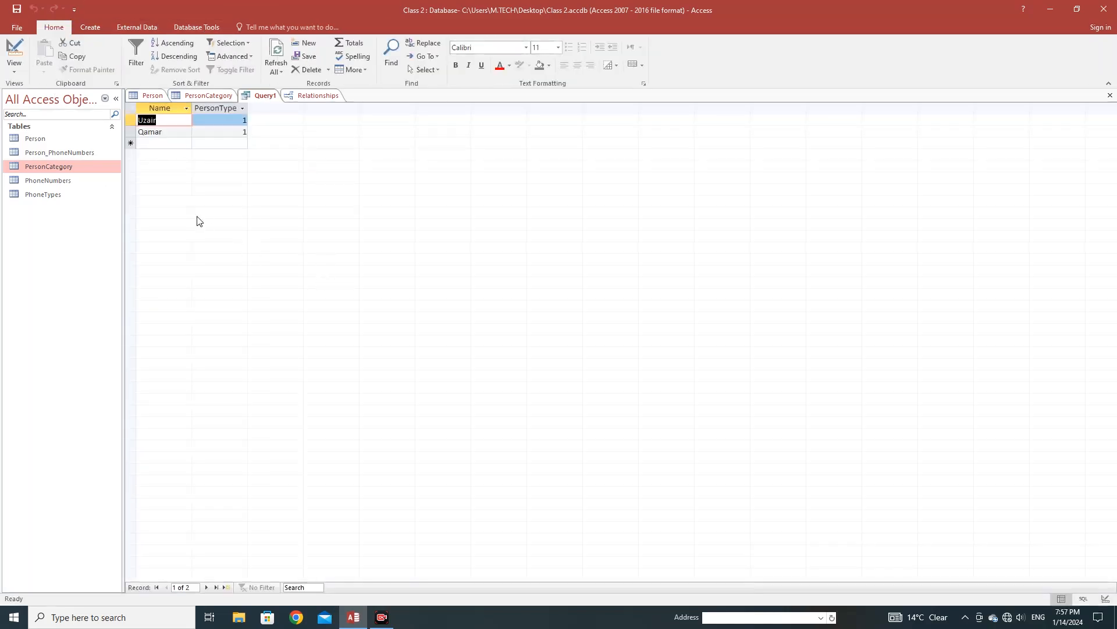
pyautogui.click(245, 120)
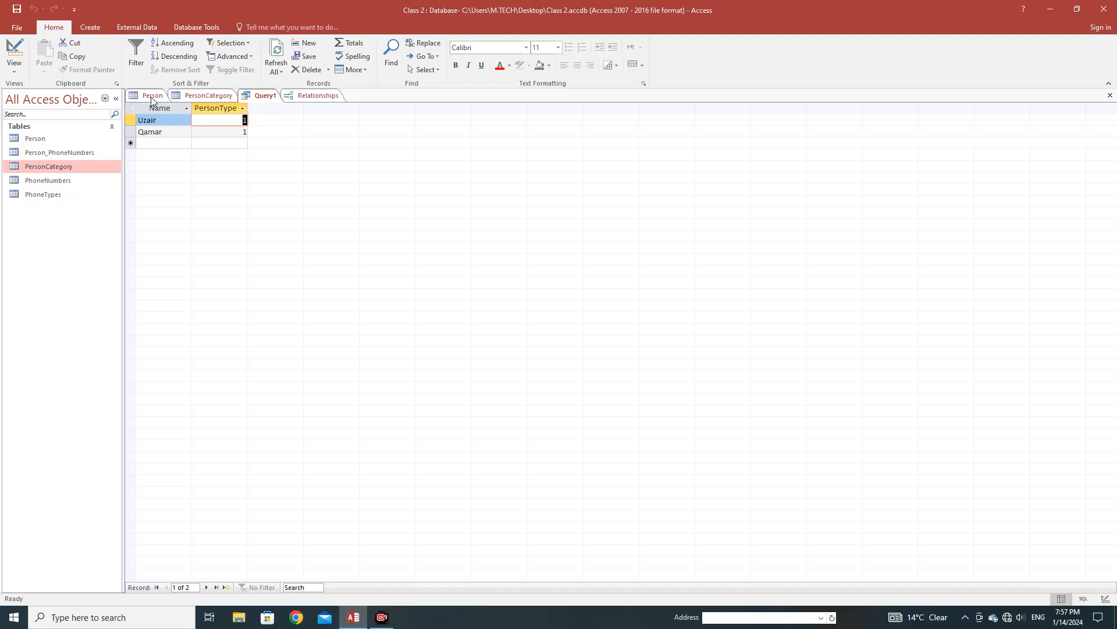
# Return the query to design view and clear the criterion under PersonType.
pyautogui.rightClick(270, 96)
pyautogui.click(305, 146)
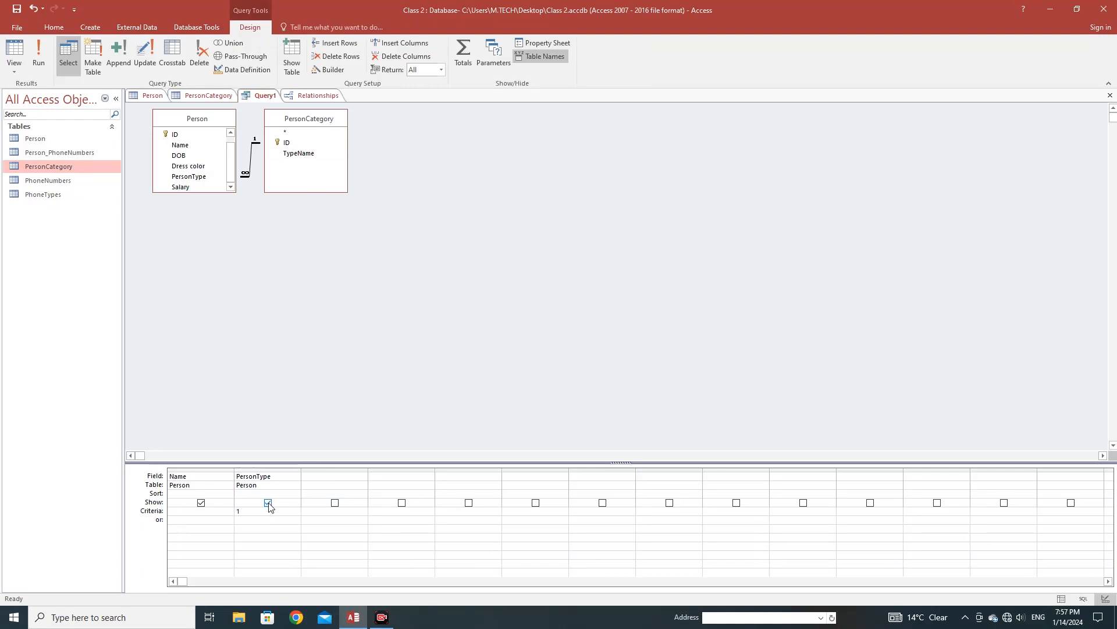
pyautogui.doubleClick(239, 511)
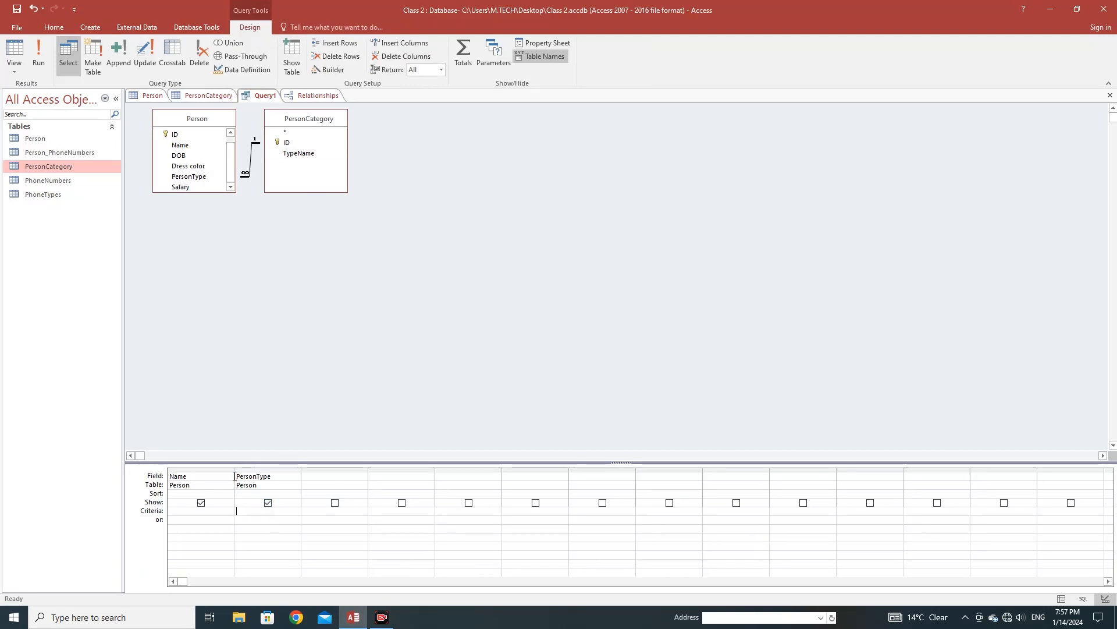
# Add the TypeName field from PersonCategory with the criterion employee, and exclude PersonType from the displayed output.
pyautogui.click(219, 95)
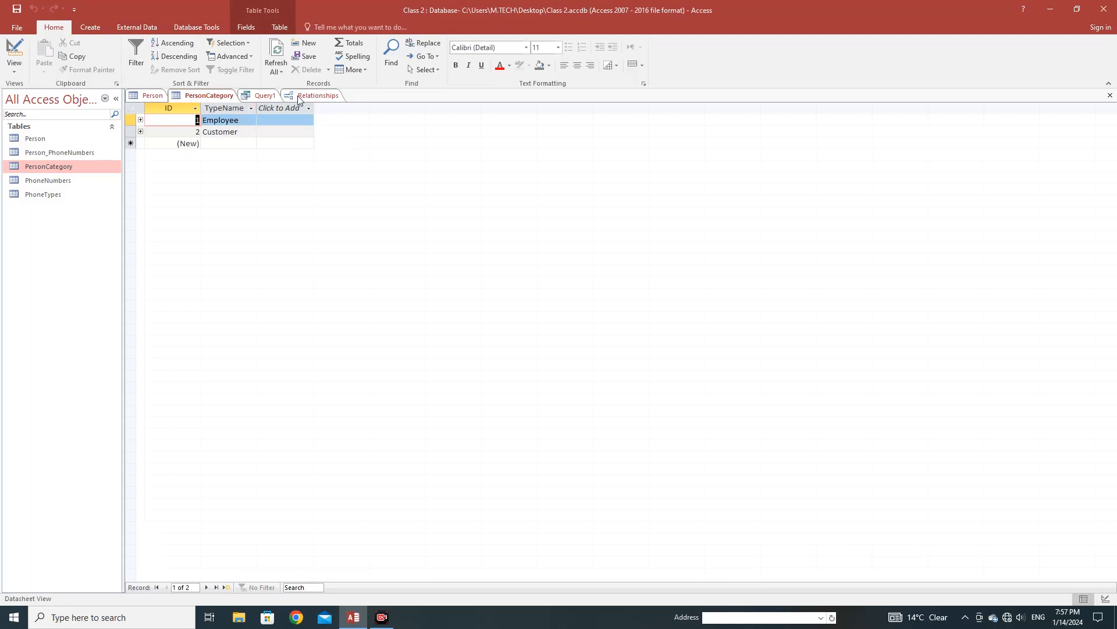
pyautogui.click(263, 96)
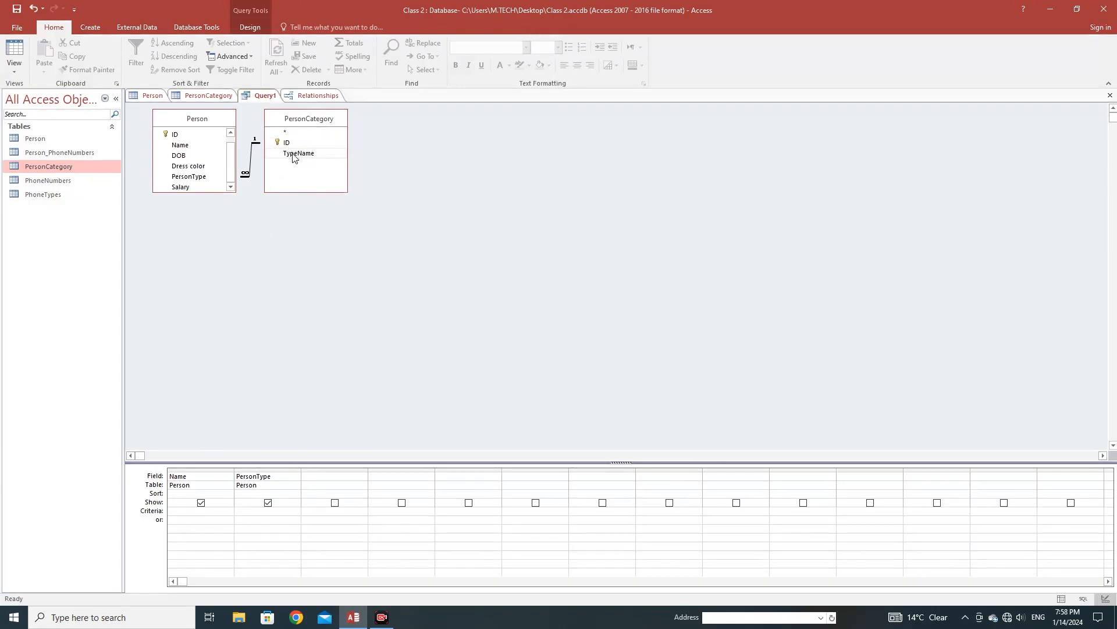
pyautogui.moveTo(294, 156); pyautogui.dragTo(297, 511)
pyautogui.click(310, 512)
pyautogui.write('employee')
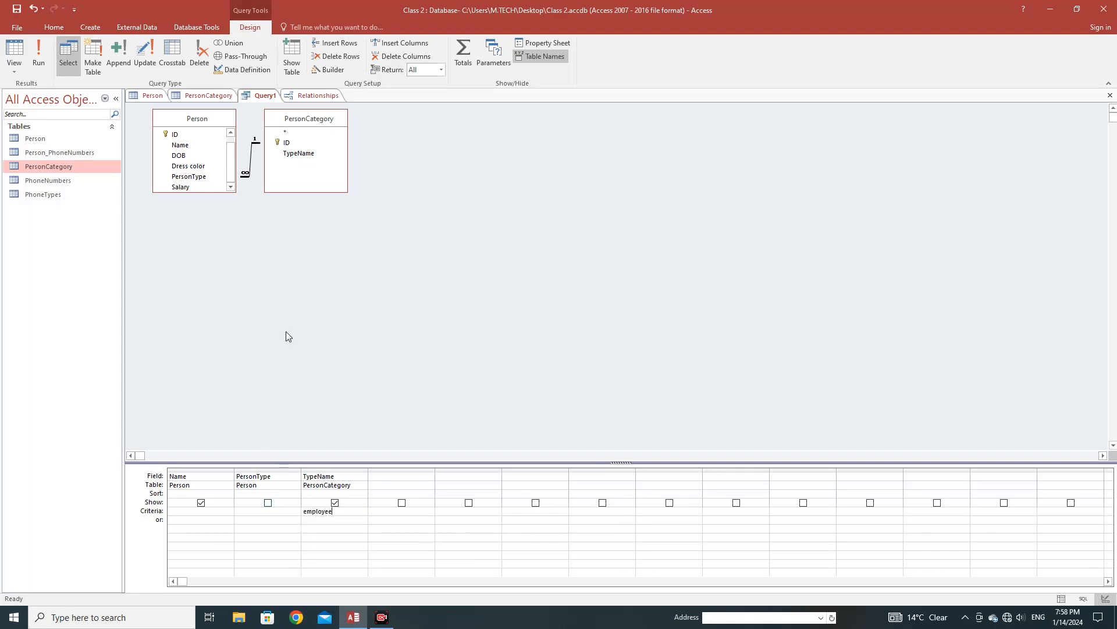
# Run the query and go through the returned Name and TypeName records.
pyautogui.click(38, 58)
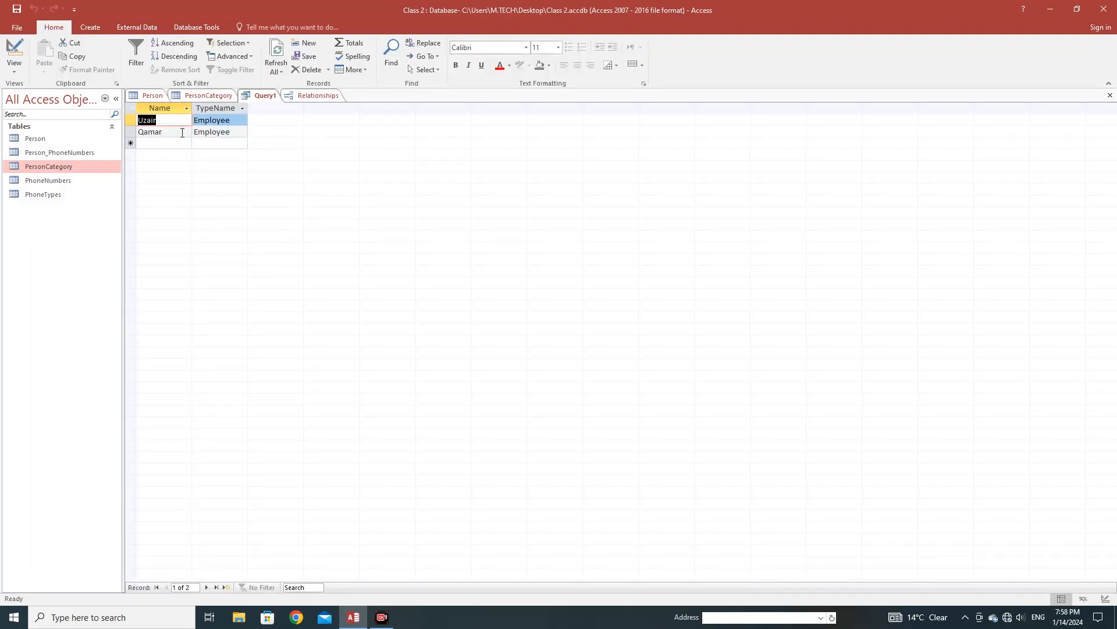
pyautogui.click(183, 133)
pyautogui.press('Up')
pyautogui.press('Down')
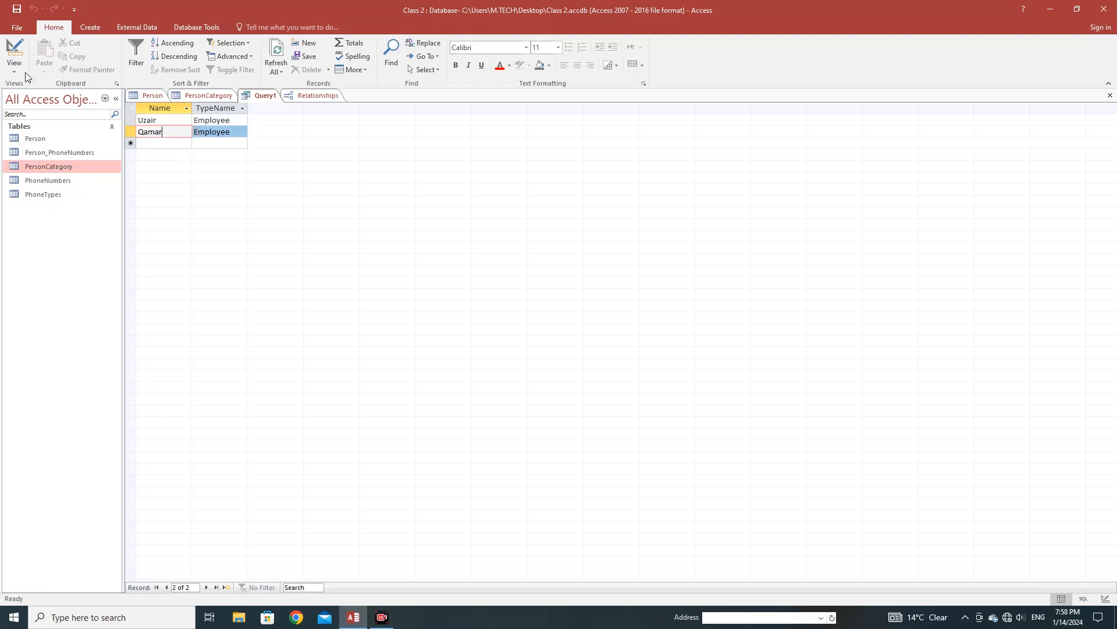
pyautogui.click(231, 143)
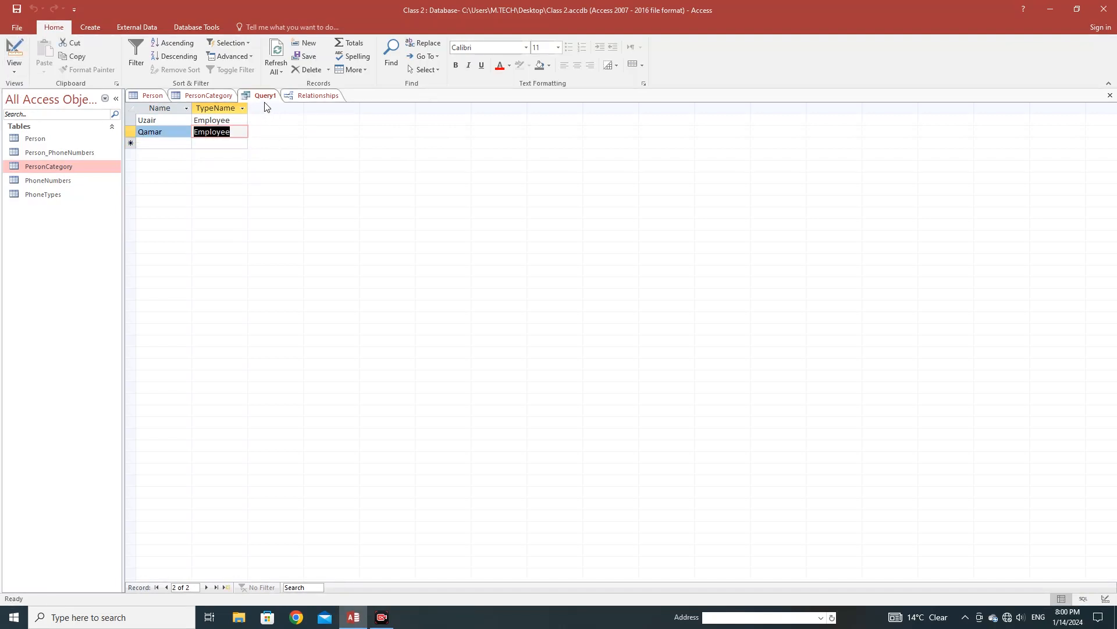
# Show the query's SQL statement and highlight the INNER JOIN keywords in the FROM clause.
pyautogui.rightClick(260, 96)
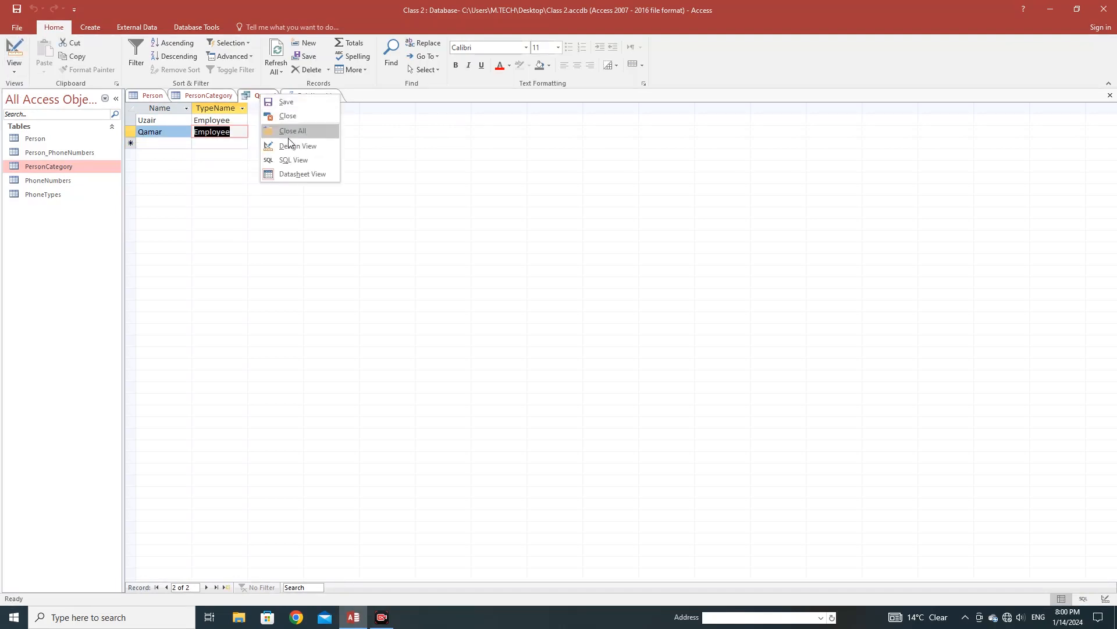
pyautogui.click(299, 159)
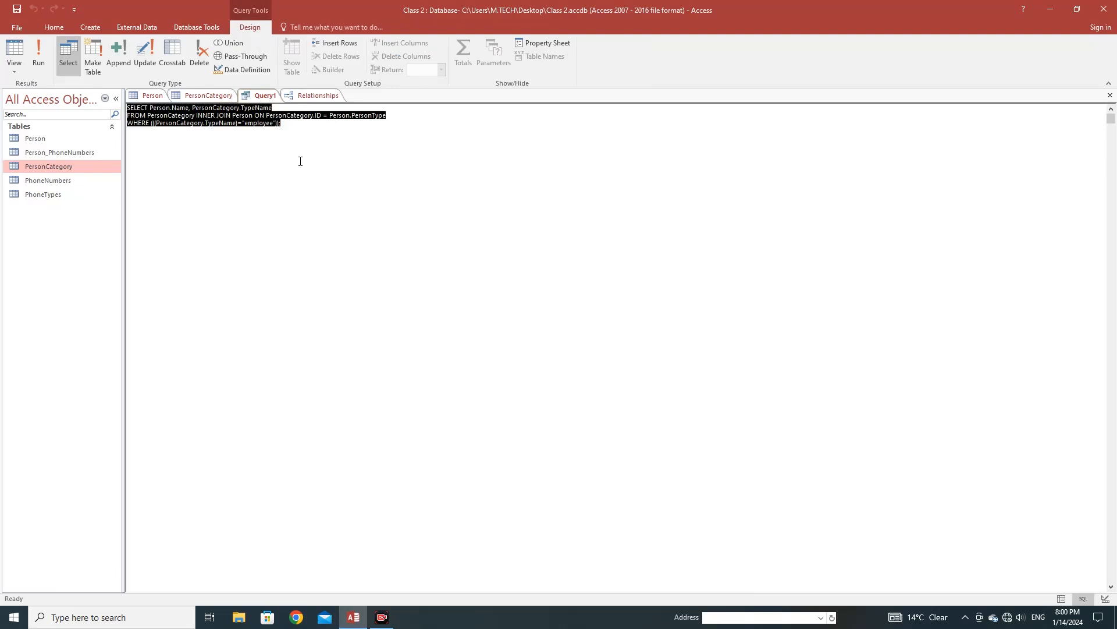
pyautogui.click(248, 129)
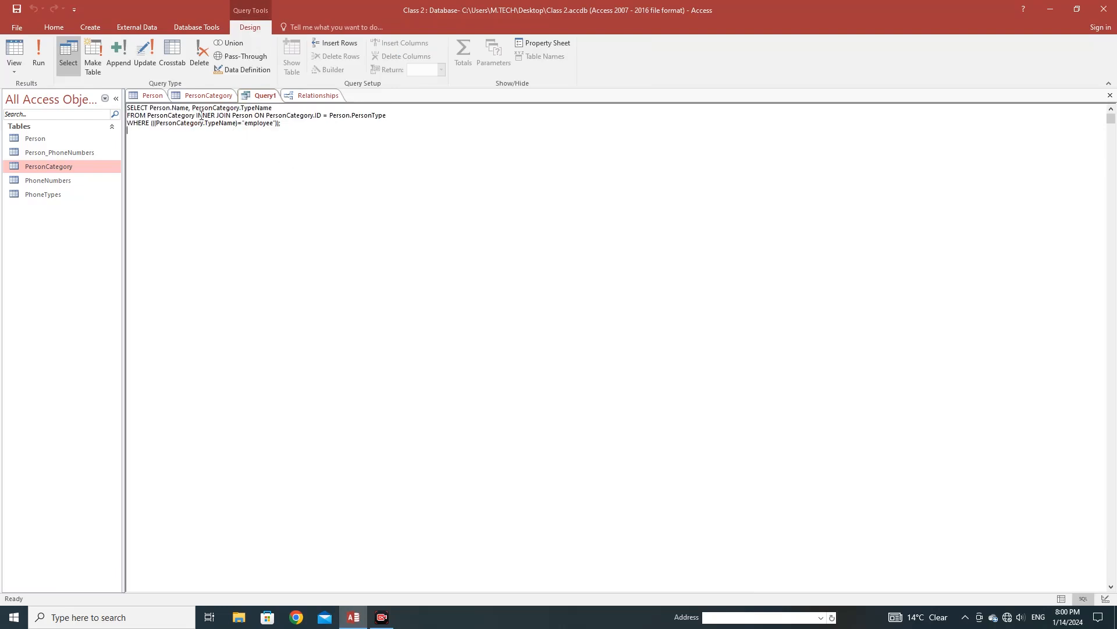
pyautogui.moveTo(196, 115); pyautogui.dragTo(230, 117)
# Return the query from its SQL statement to design view.
pyautogui.click(263, 102)
pyautogui.rightClick(262, 97)
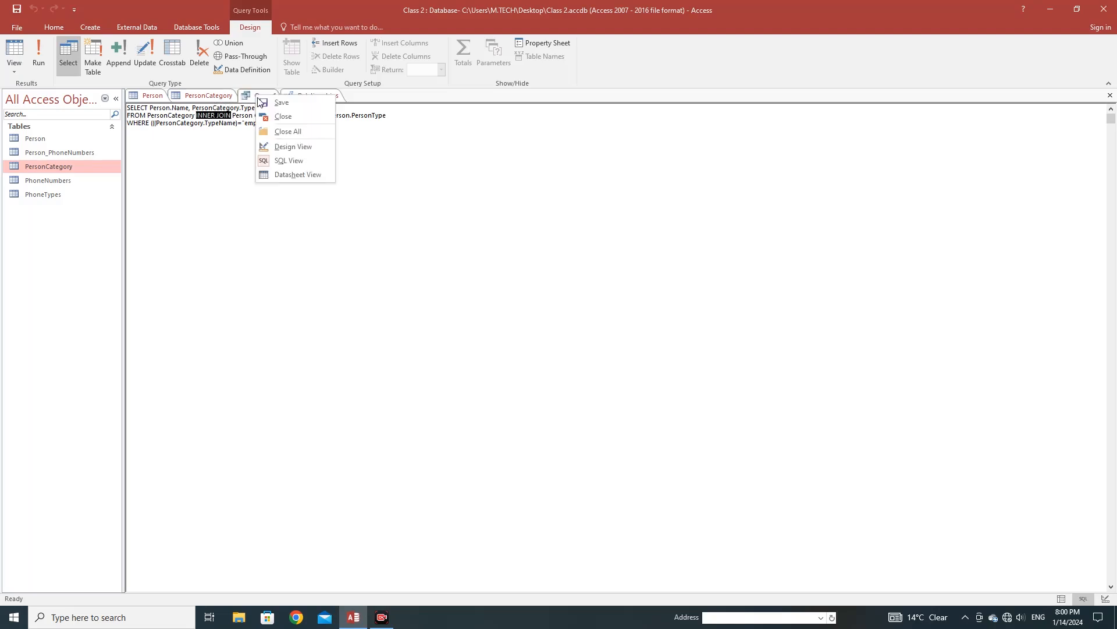
pyautogui.click(298, 146)
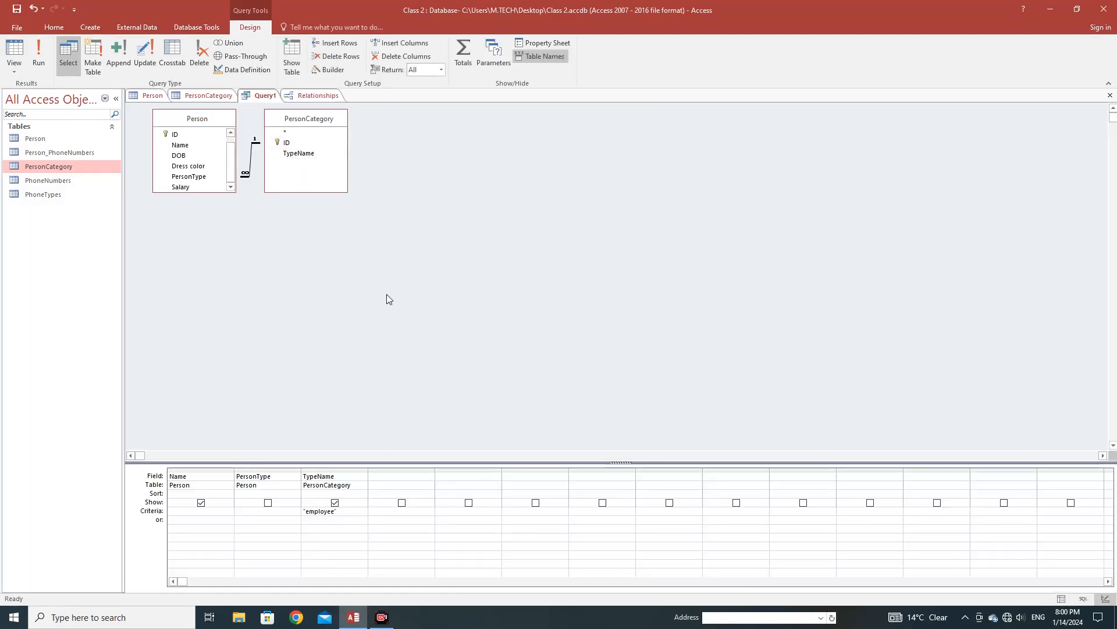
# Try to set PersonType to 3 for the first Person record, and check the category IDs defined in PersonCategory.
pyautogui.click(204, 98)
pyautogui.click(155, 97)
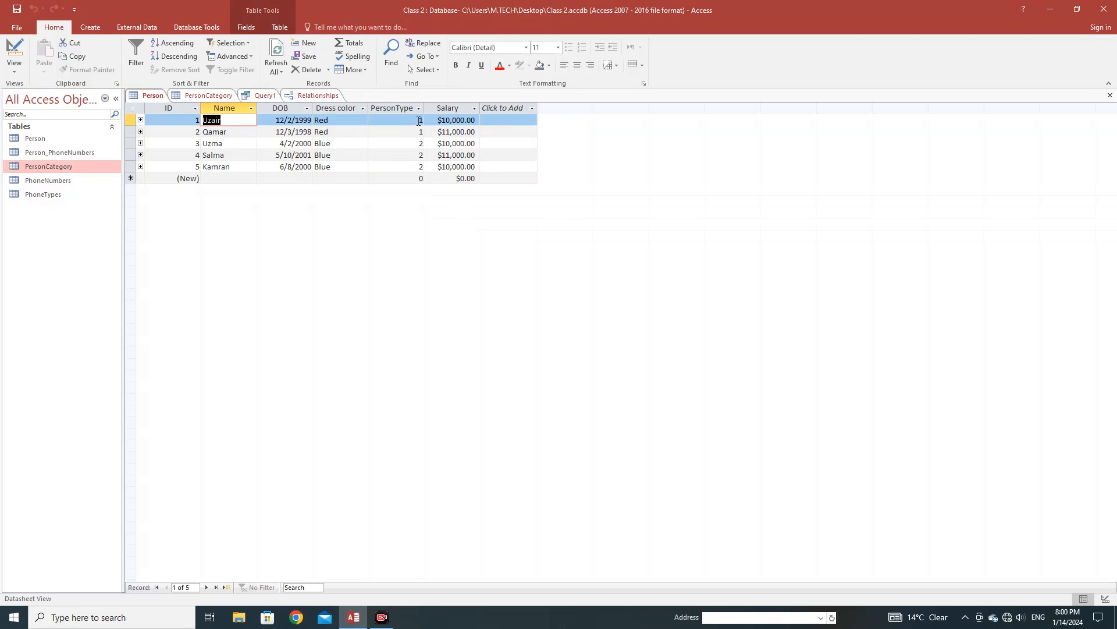
pyautogui.click(419, 121)
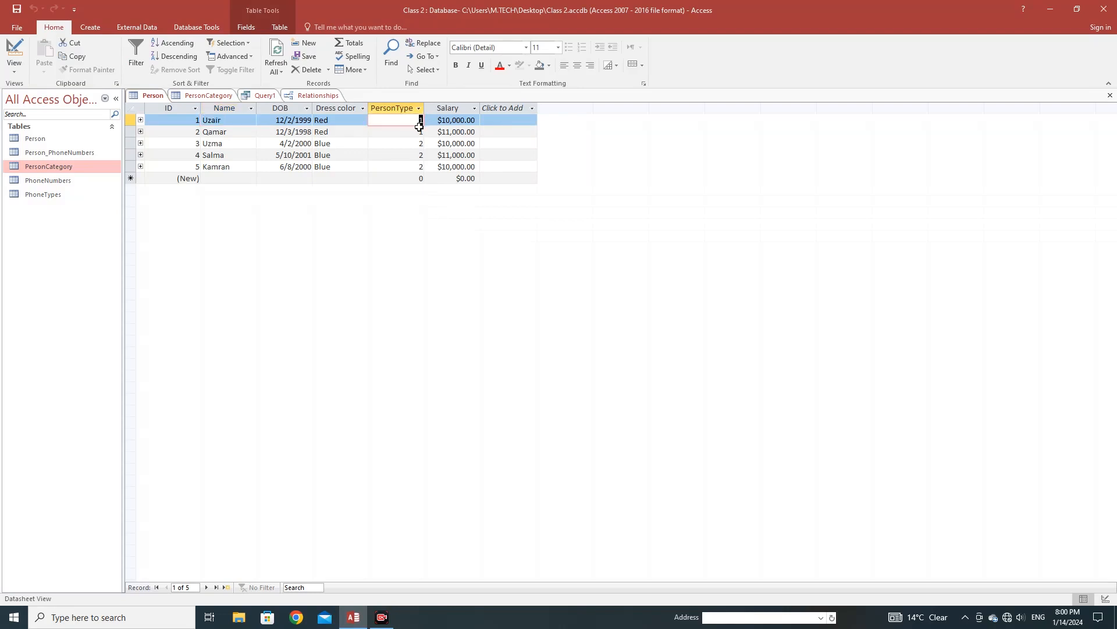
pyautogui.write('3')
pyautogui.click(420, 145)
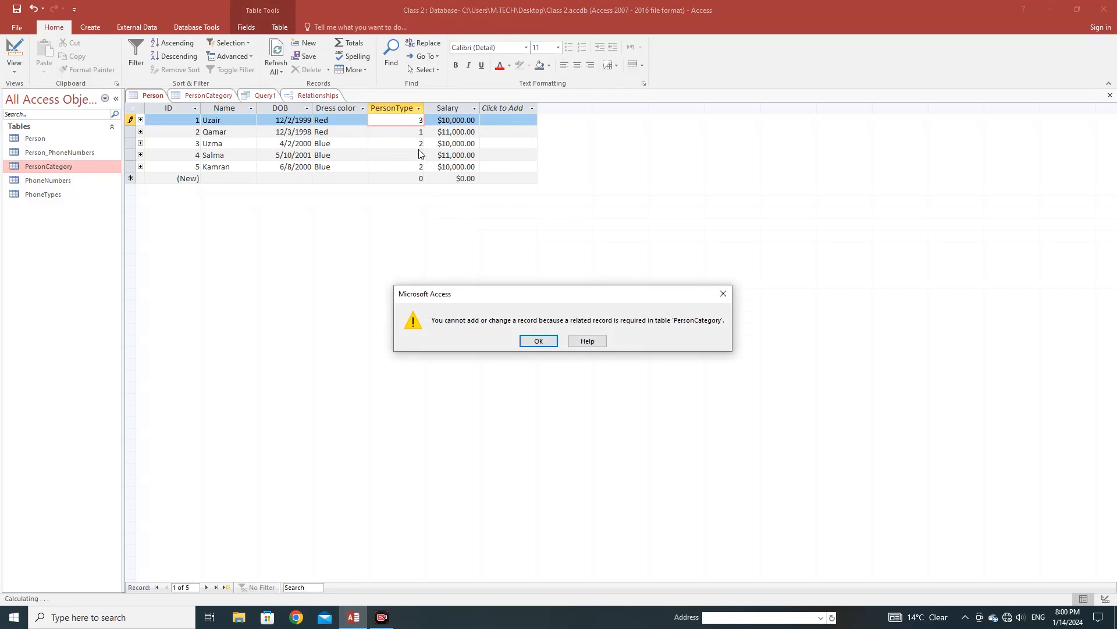
pyautogui.click(539, 341)
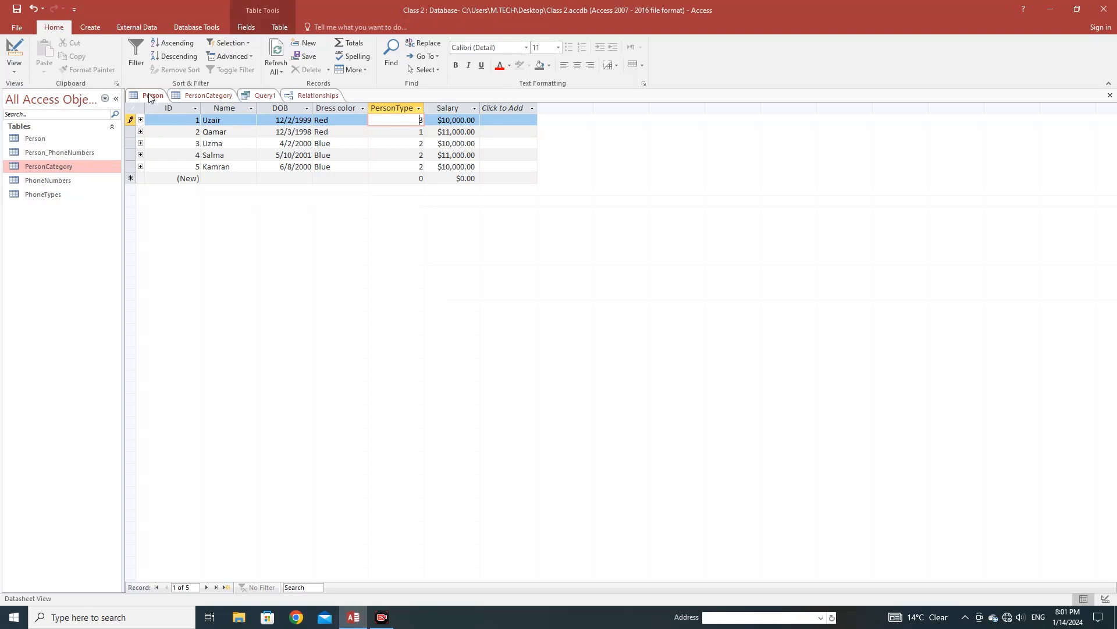
pyautogui.click(204, 97)
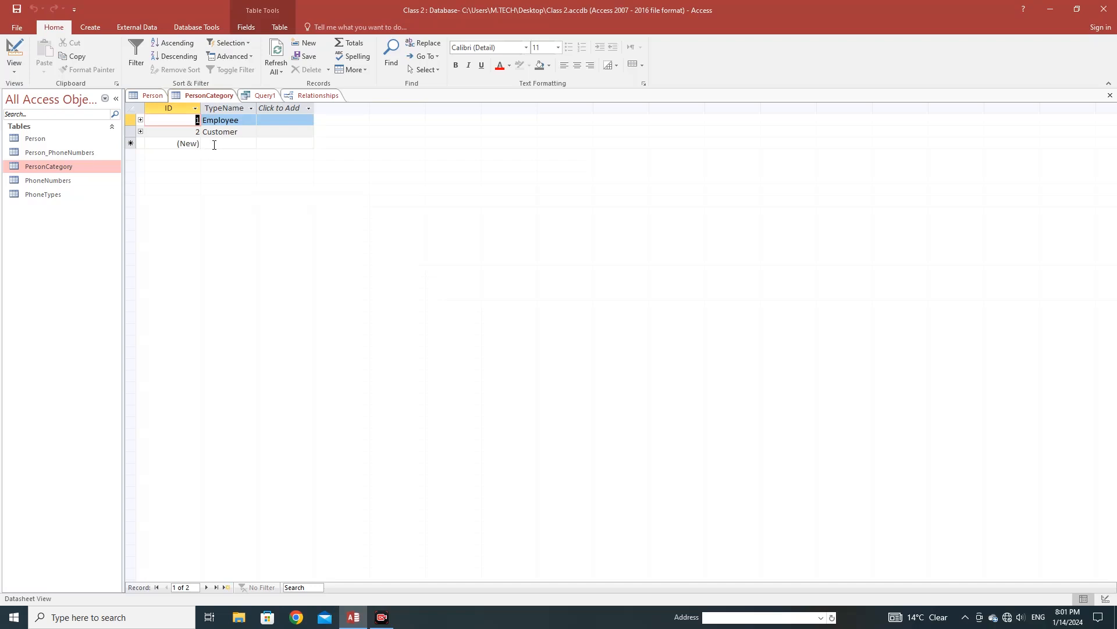
pyautogui.click(152, 96)
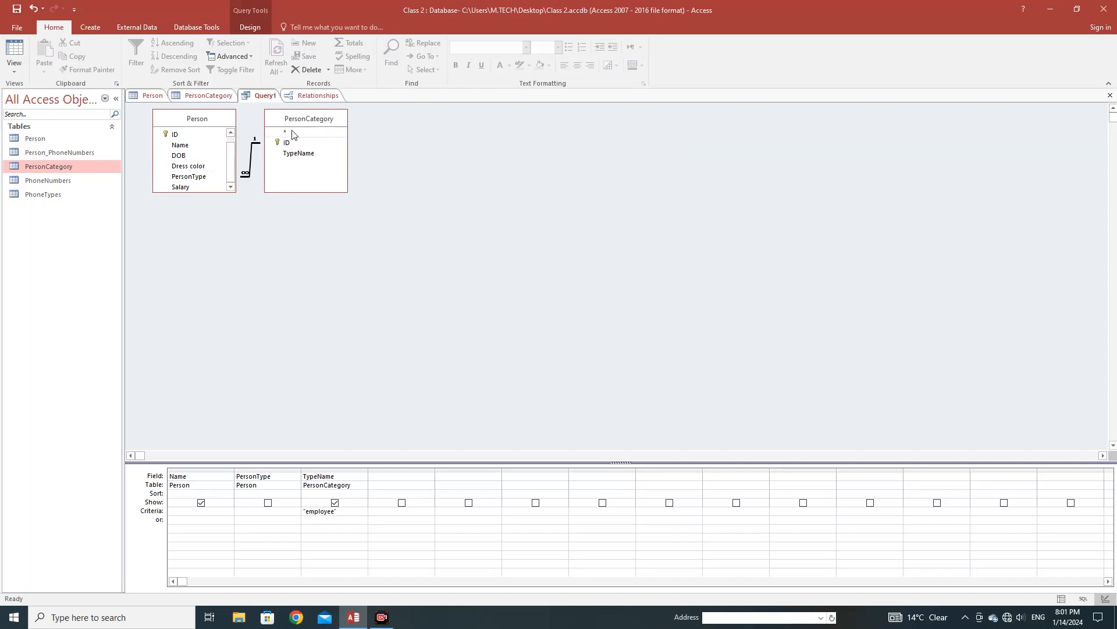
# Try to turn off referential integrity on the relationship between PersonCategory and Person, and close the relationship settings.
pyautogui.click(313, 96)
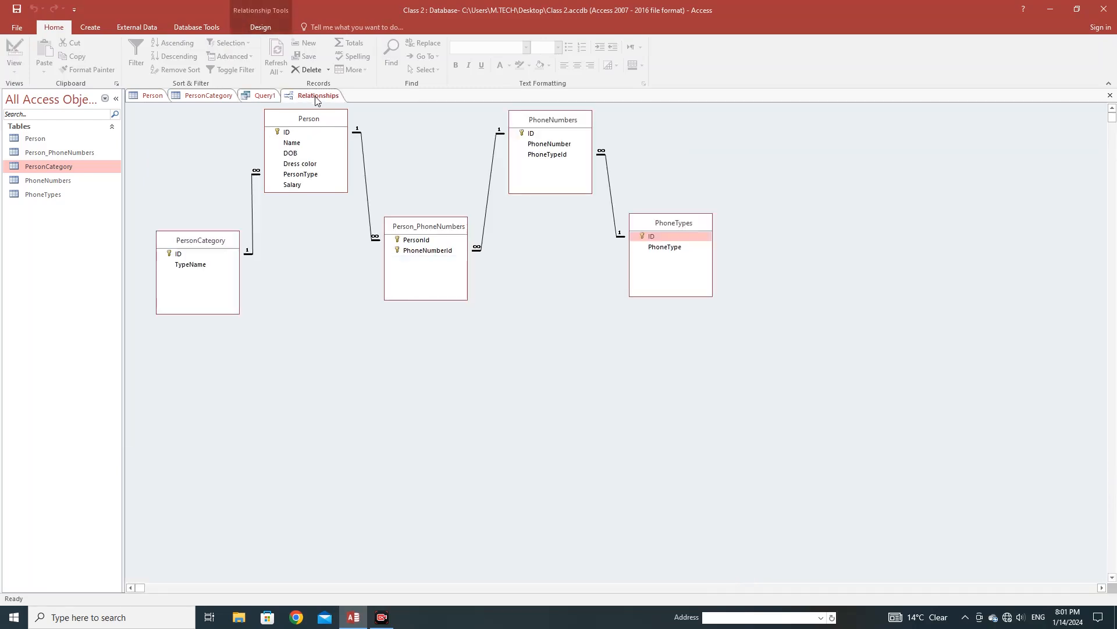
pyautogui.rightClick(253, 227)
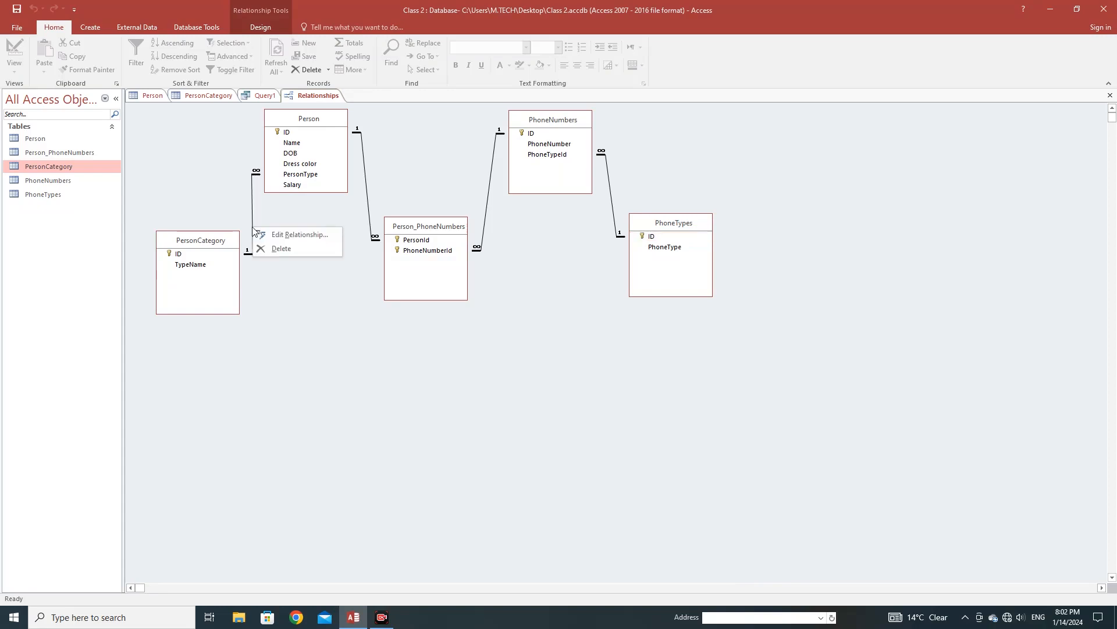
pyautogui.click(288, 235)
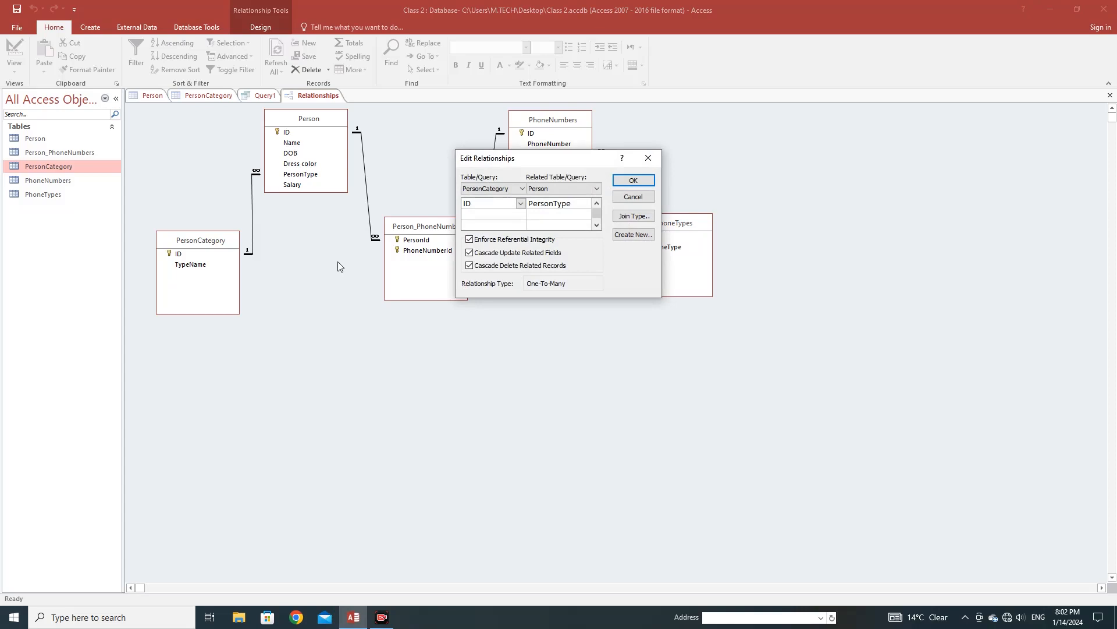
pyautogui.click(469, 241)
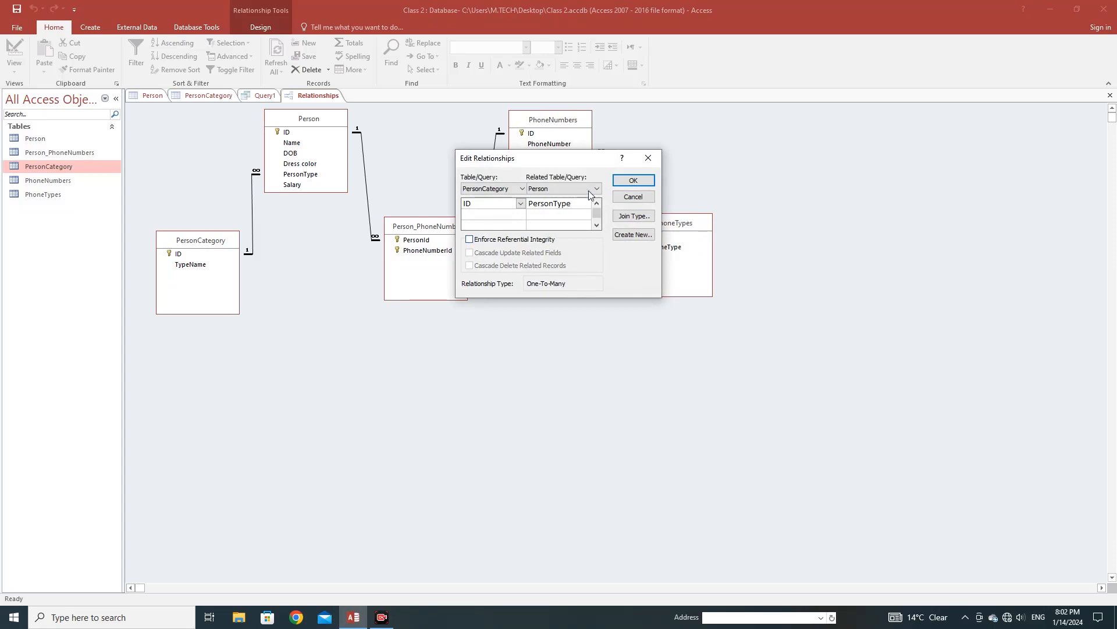
pyautogui.click(629, 183)
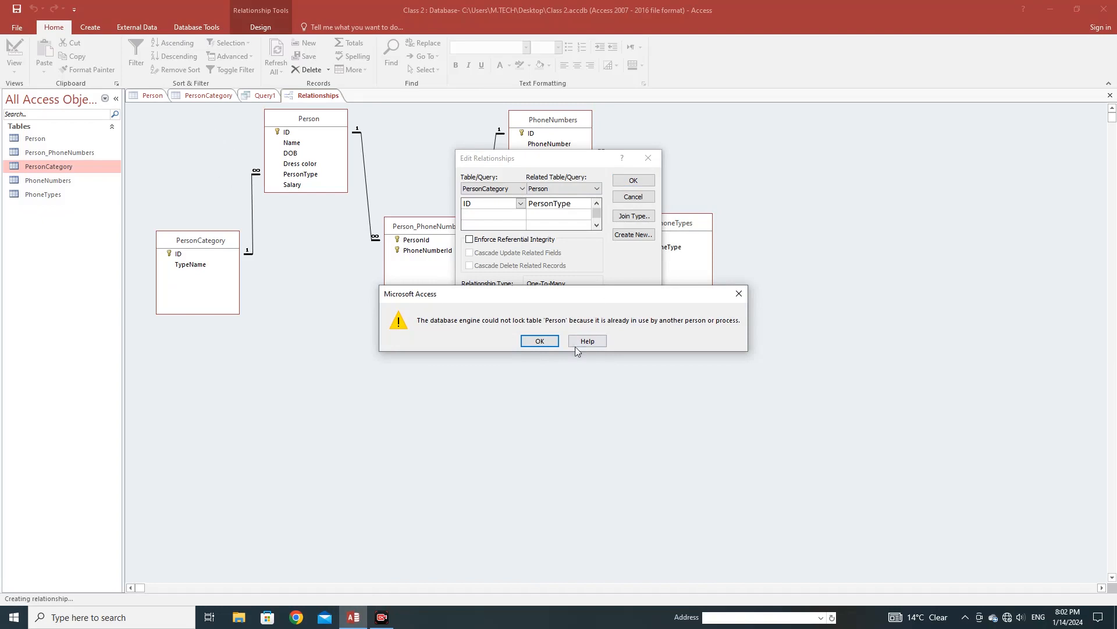
pyautogui.click(739, 294)
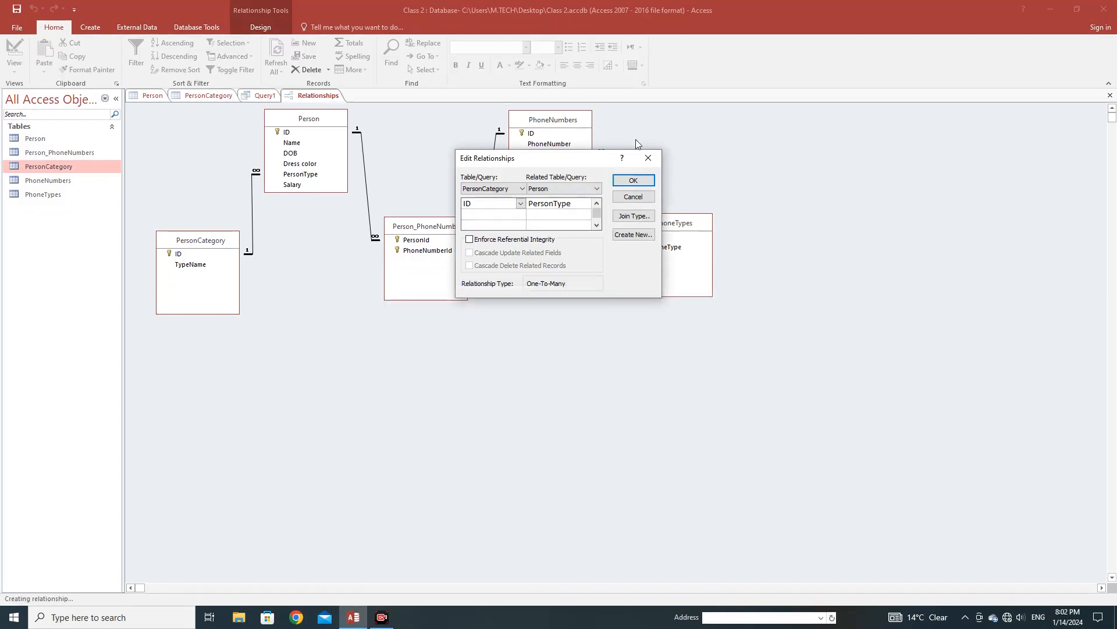
pyautogui.click(648, 158)
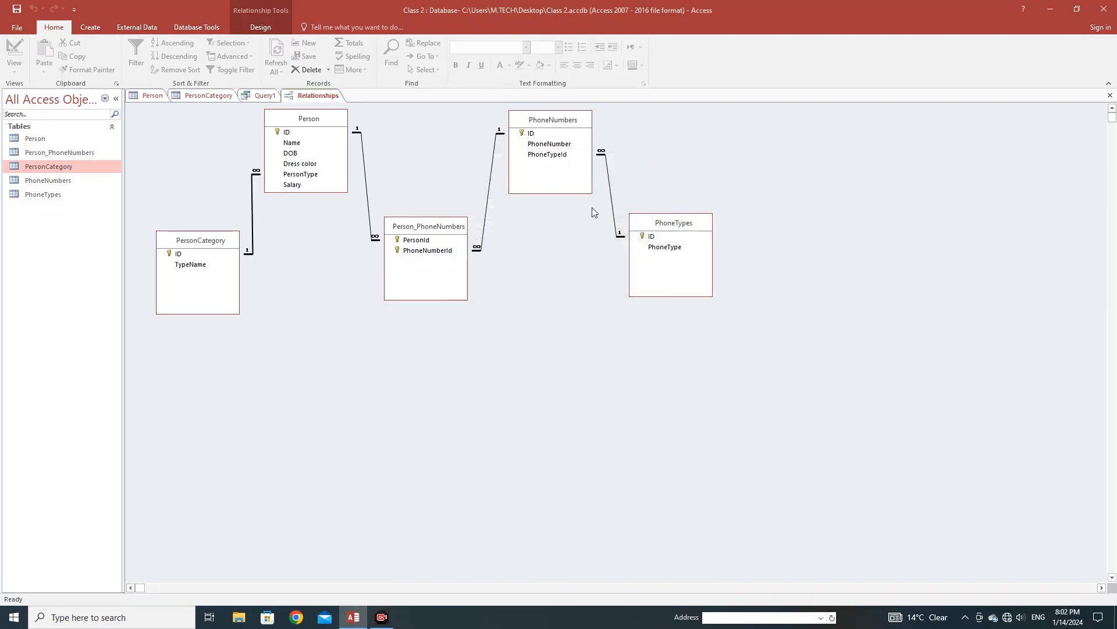
# Close the open PersonCategory and Person tables, keeping the query and the relationships diagram open.
pyautogui.click(265, 96)
pyautogui.click(225, 97)
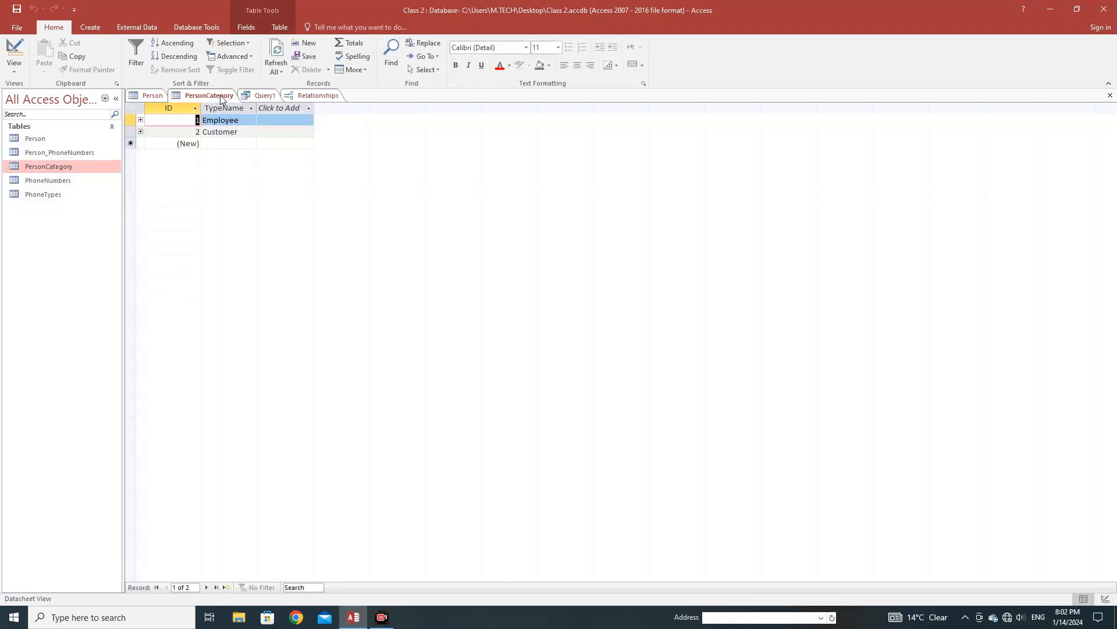
pyautogui.rightClick(226, 97)
pyautogui.click(605, 214)
pyautogui.click(1110, 95)
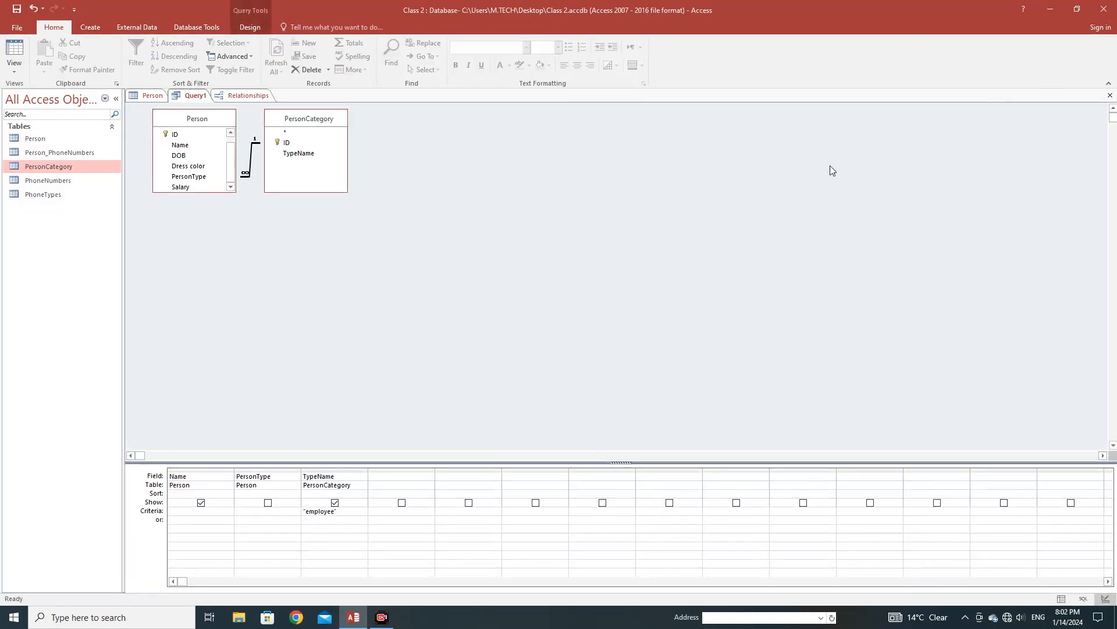
pyautogui.click(150, 97)
pyautogui.click(1110, 94)
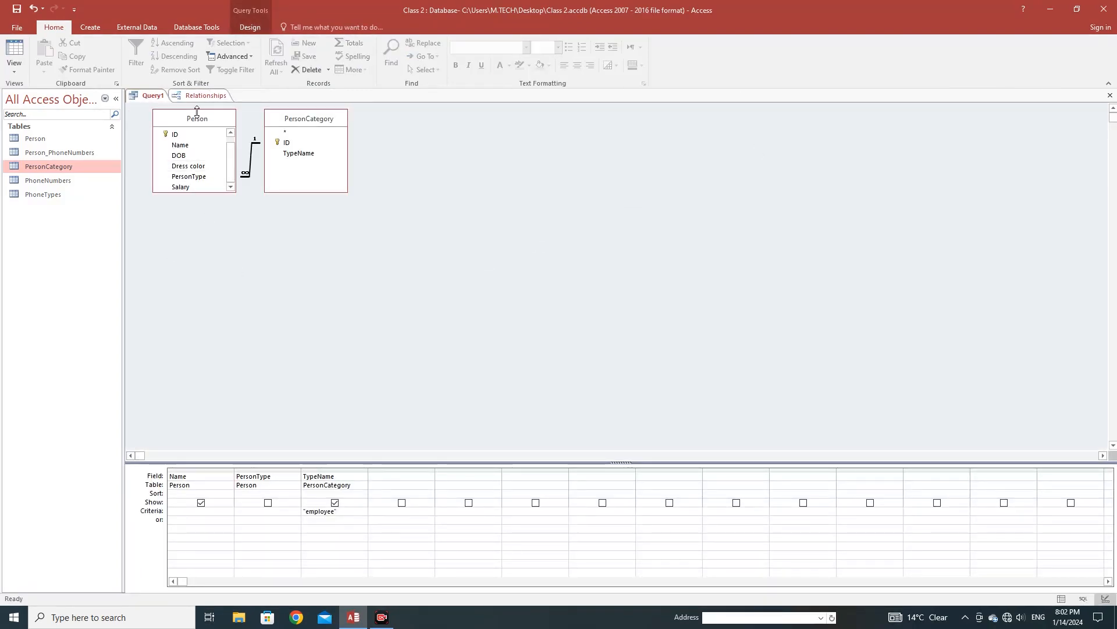
# Turn off Enforce Referential Integrity for the relationship between PersonCategory ID and Person PersonType.
pyautogui.click(206, 96)
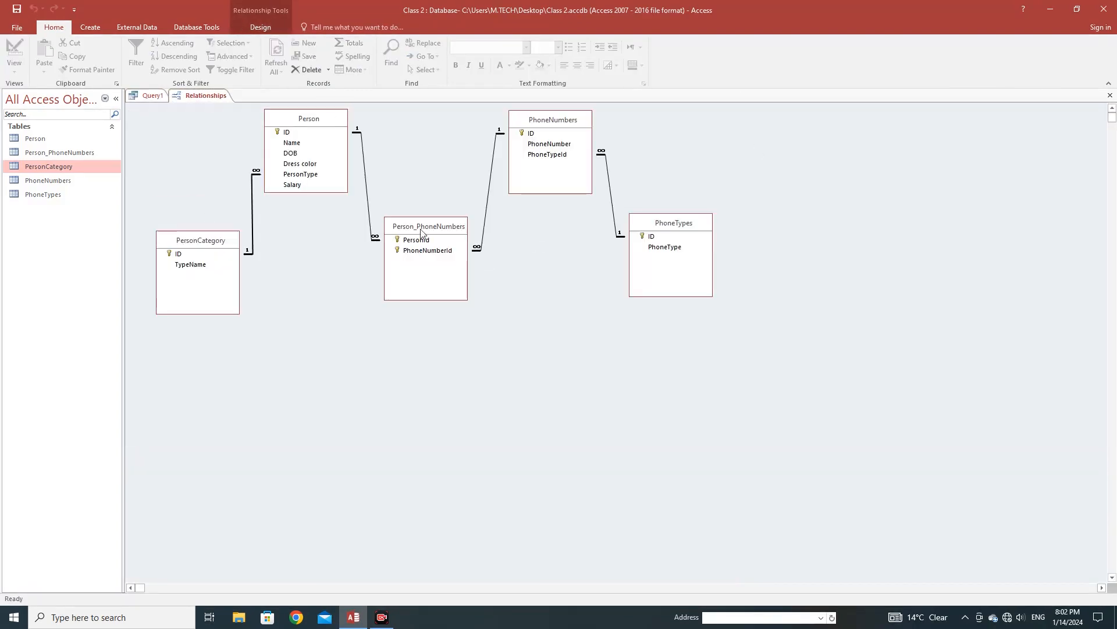
pyautogui.rightClick(254, 235)
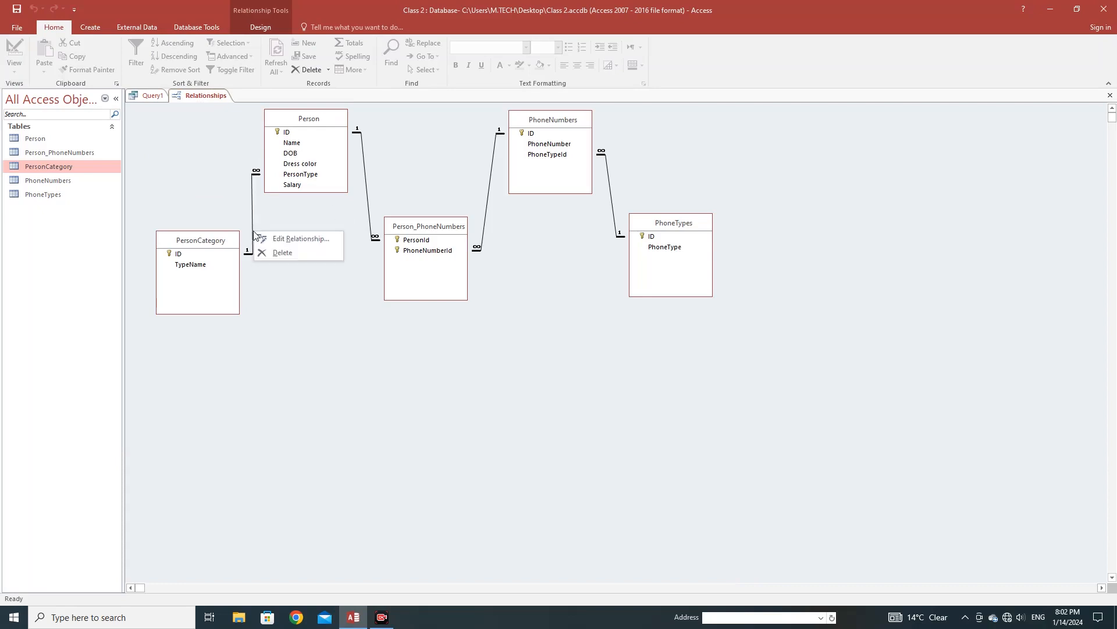
pyautogui.click(282, 240)
pyautogui.click(473, 240)
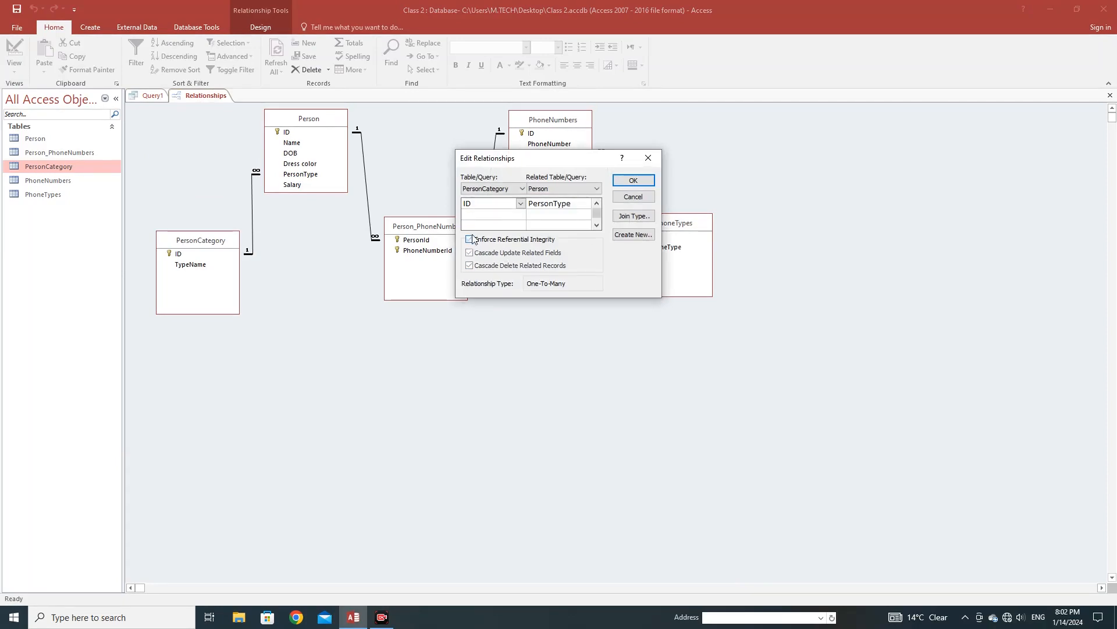
pyautogui.click(634, 182)
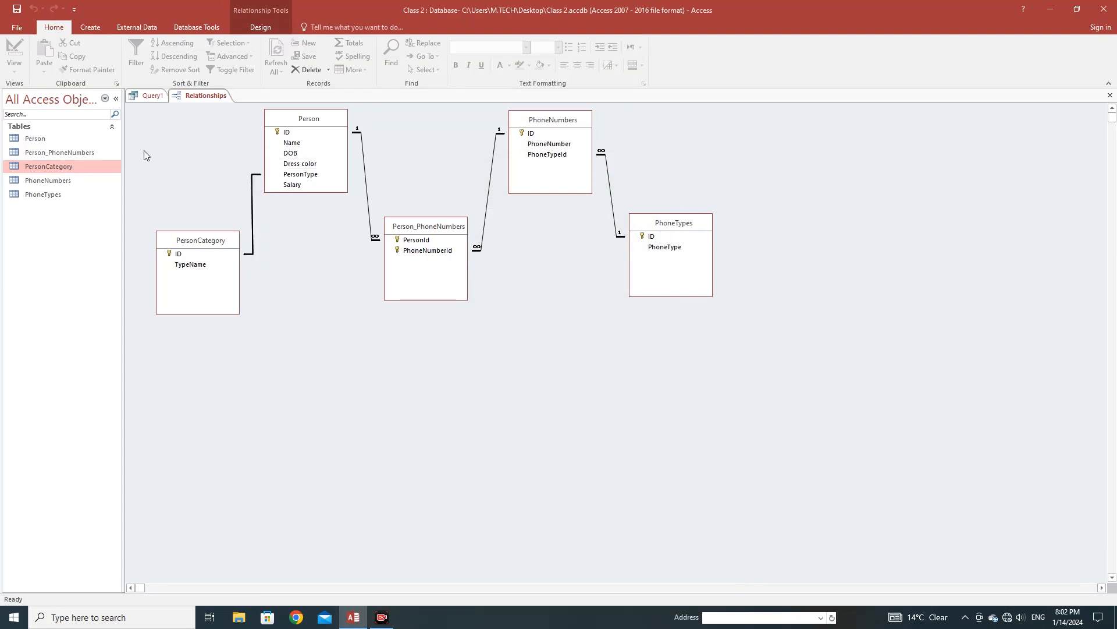
# Reopen the Person and PersonCategory tables in datasheet view and return to the Person records.
pyautogui.doubleClick(35, 139)
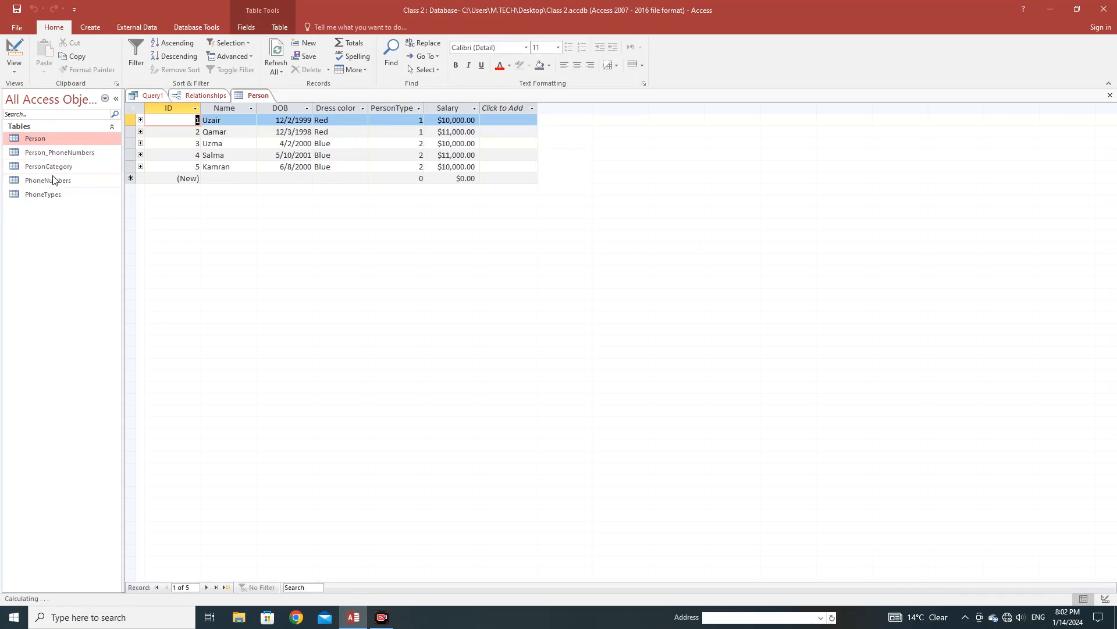
pyautogui.doubleClick(49, 167)
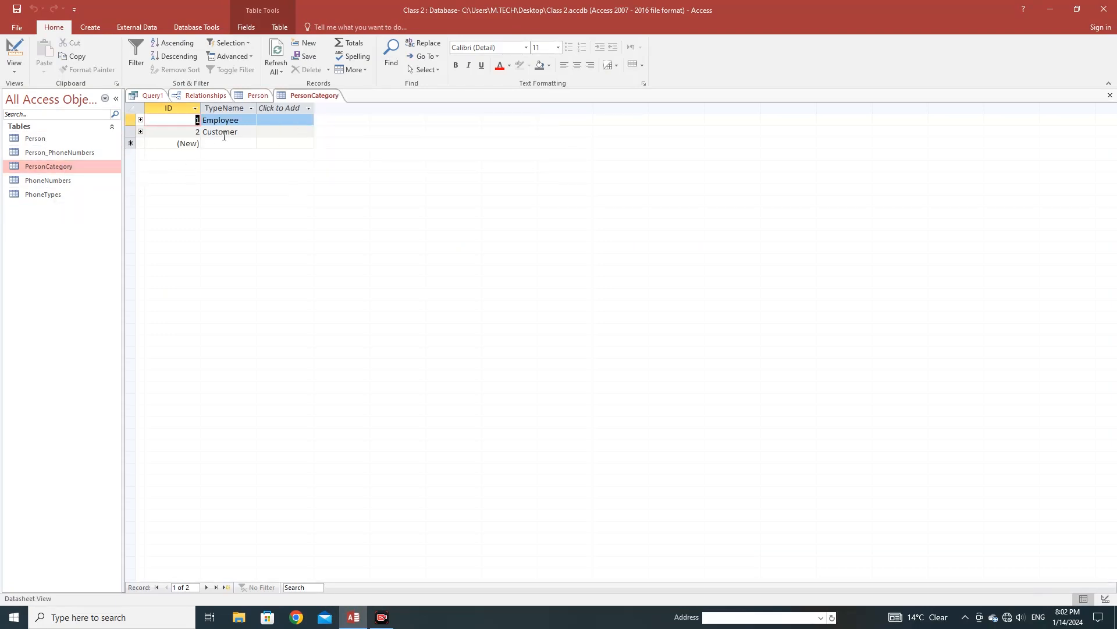
pyautogui.click(316, 96)
pyautogui.click(253, 96)
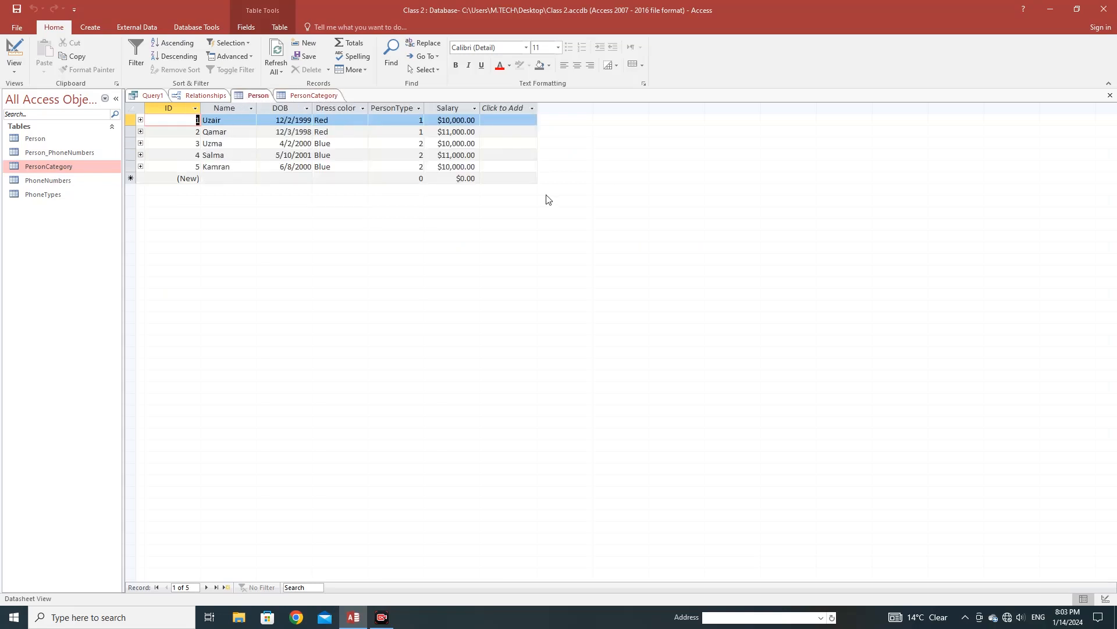
# Set PersonType to 3 for the Person record with ID 1 and save the record.
pyautogui.doubleClick(420, 121)
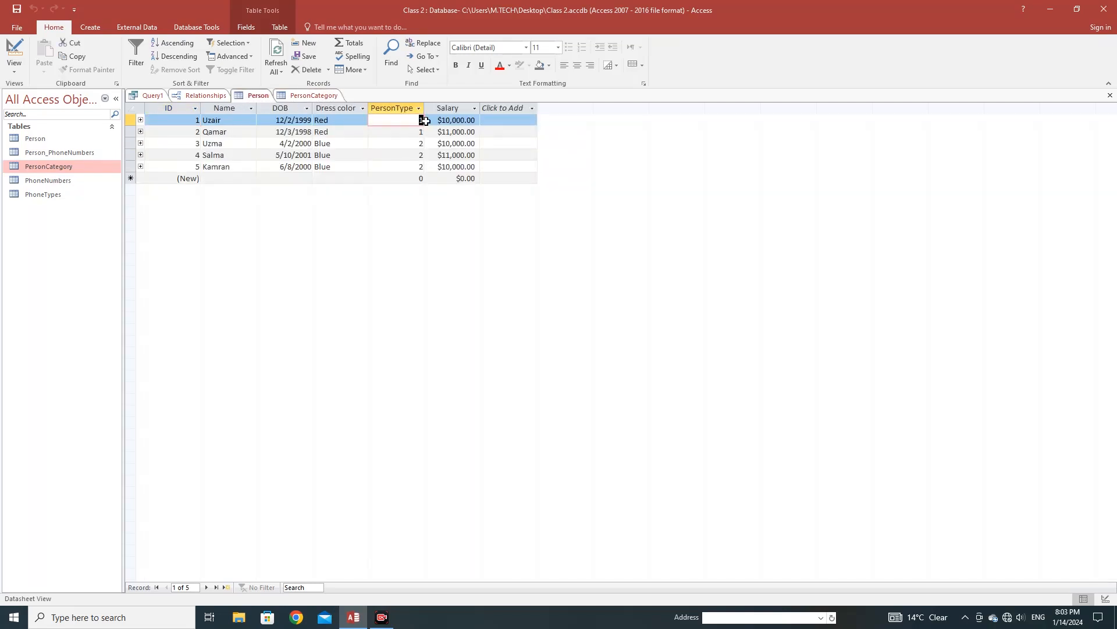
pyautogui.write('3')
pyautogui.click(405, 179)
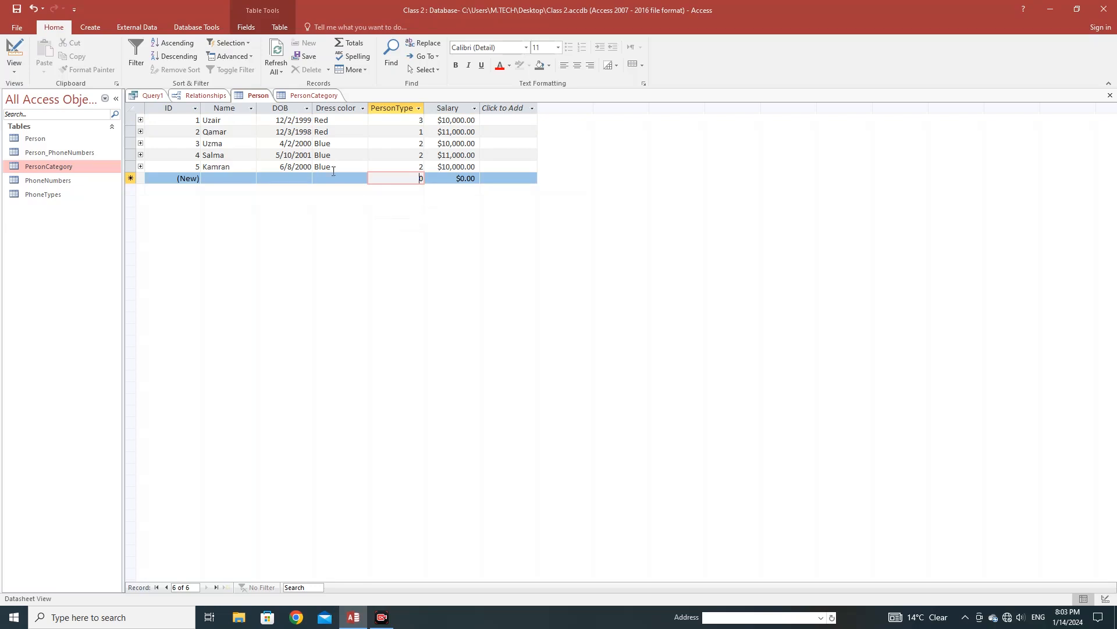
# Run the employee query again and examine the returned Name and TypeName values.
pyautogui.click(154, 95)
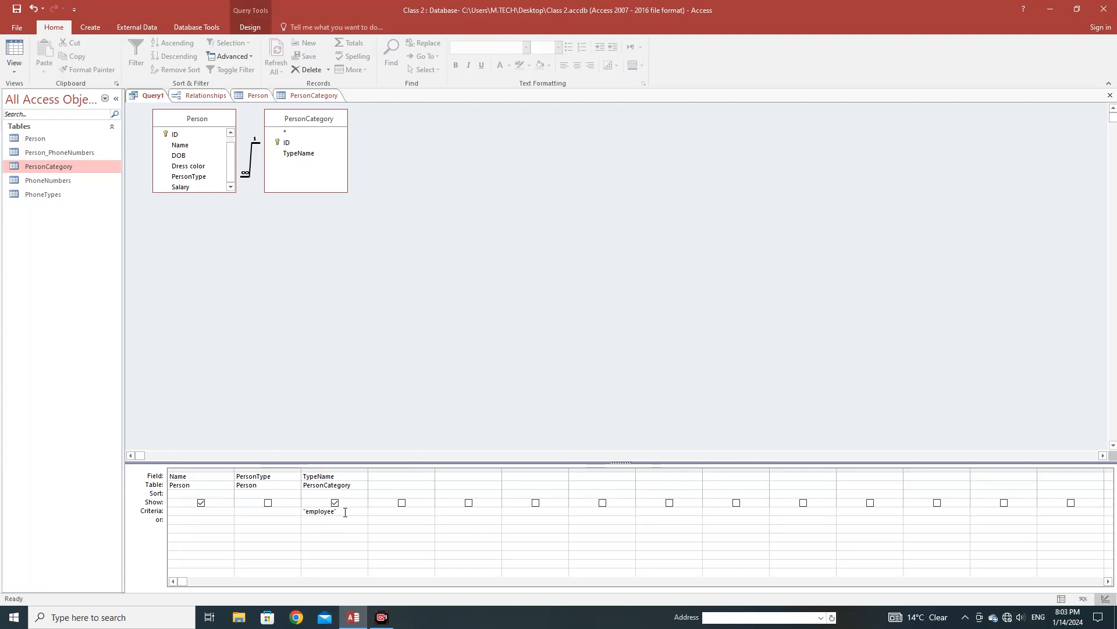
pyautogui.click(250, 28)
pyautogui.click(39, 58)
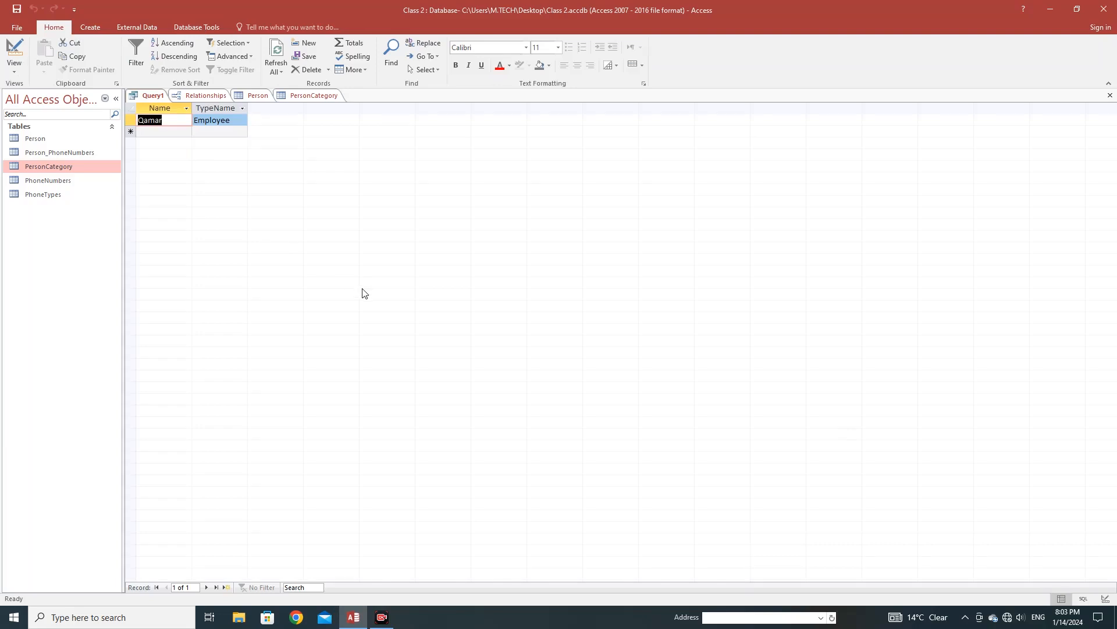
pyautogui.click(176, 133)
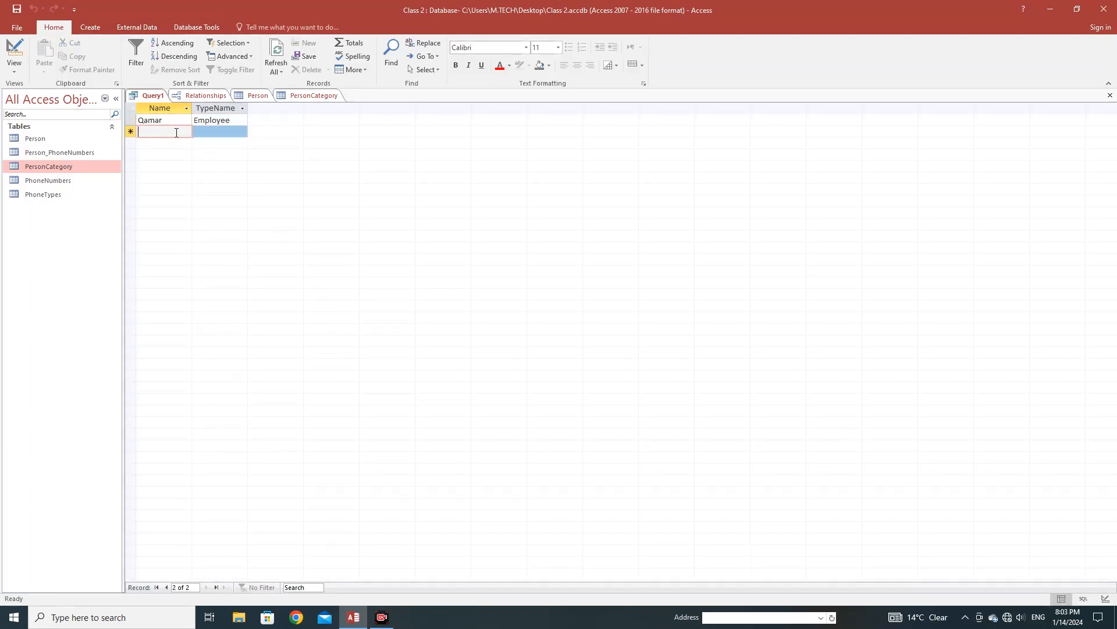
pyautogui.click(201, 121)
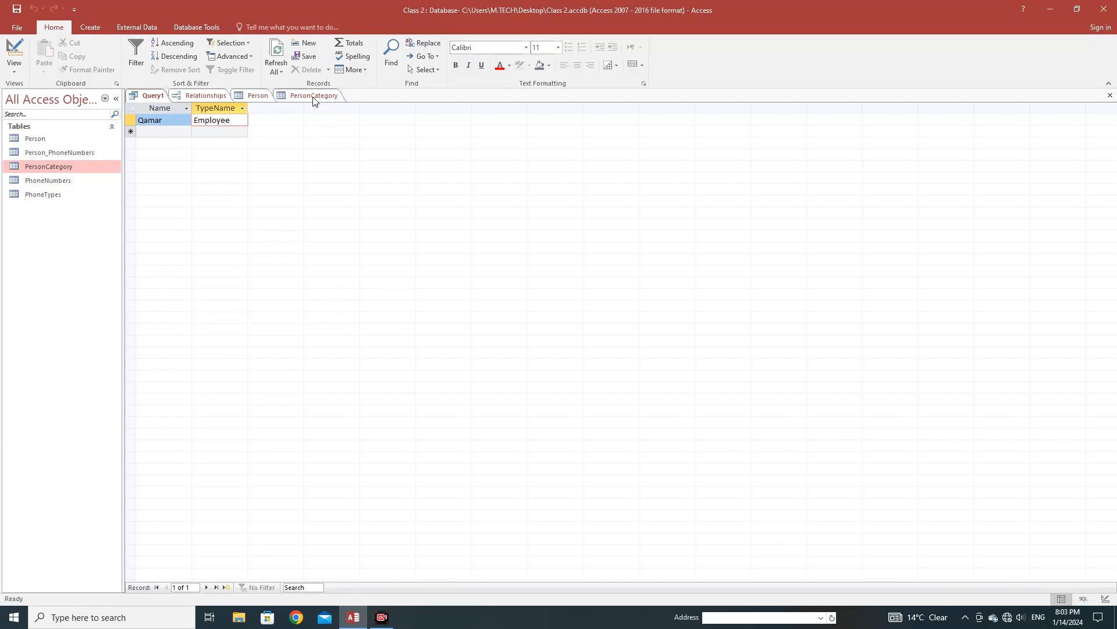
# Compare the PersonType values in the Person table with the IDs in the PersonCategory table.
pyautogui.click(260, 96)
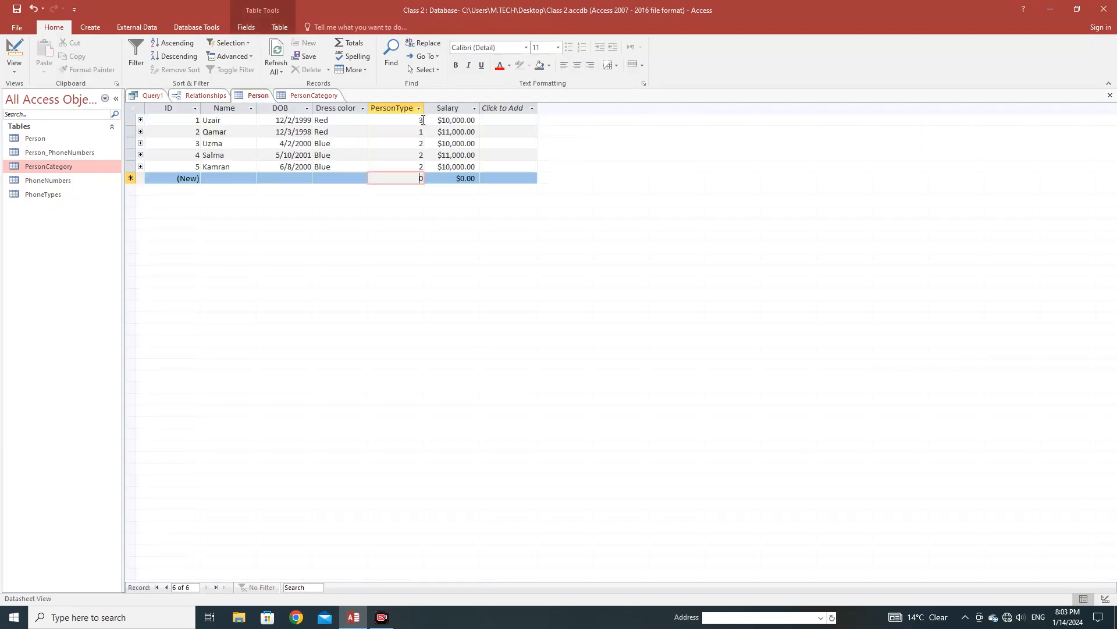
pyautogui.click(323, 95)
pyautogui.click(254, 96)
pyautogui.click(326, 95)
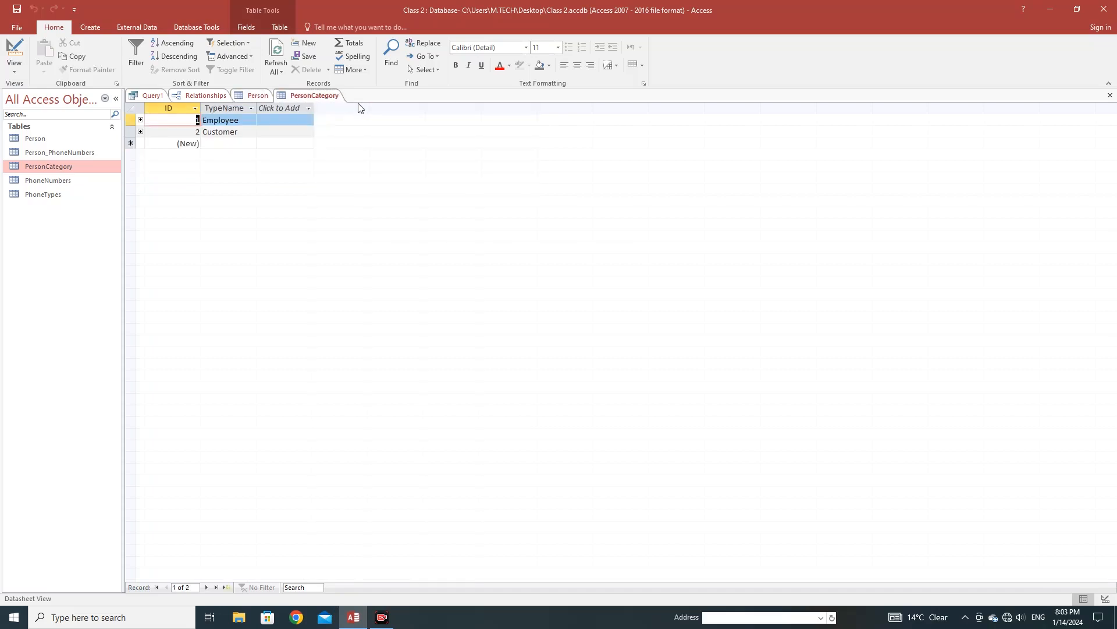
pyautogui.click(261, 95)
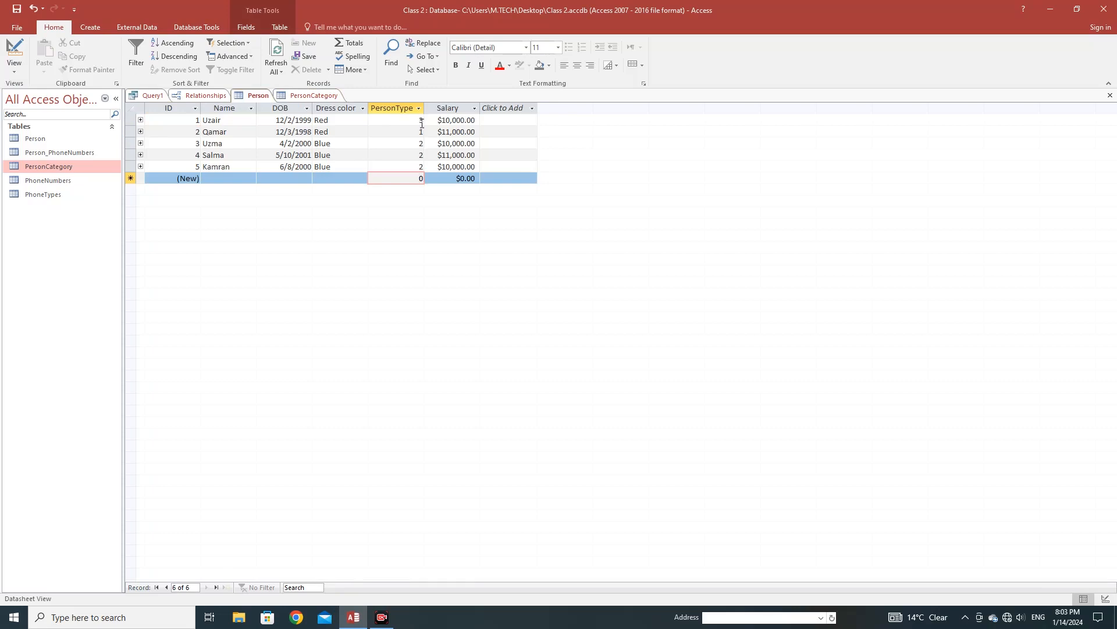
pyautogui.click(313, 96)
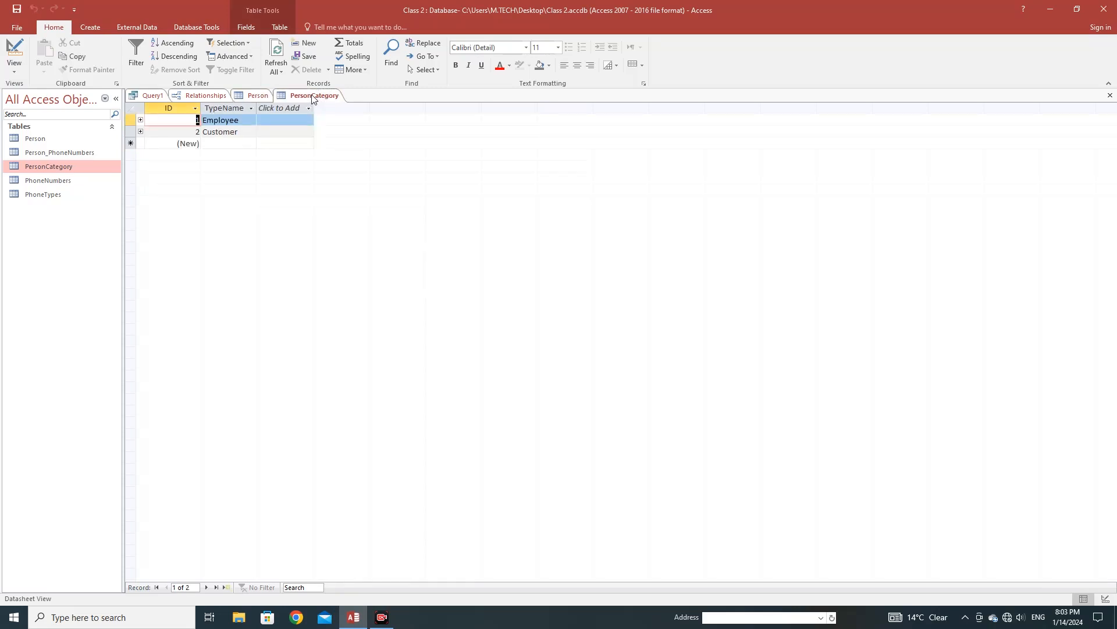
# Set the query's join to include all PersonCategory records and only the matching Person records, and run the query.
pyautogui.click(153, 95)
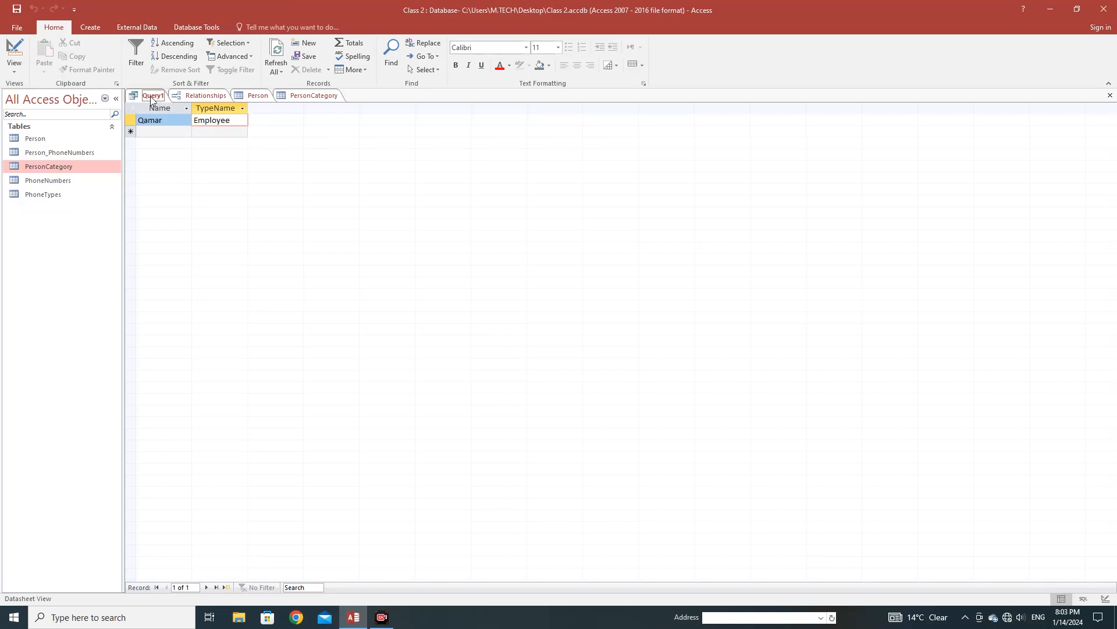
pyautogui.rightClick(154, 98)
pyautogui.click(188, 146)
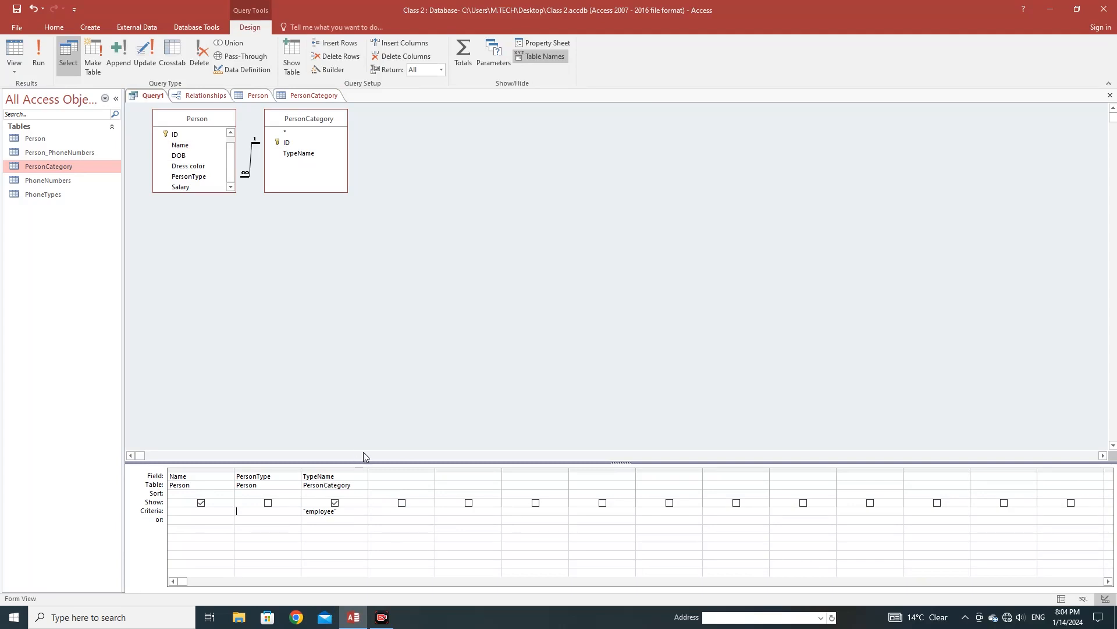
pyautogui.rightClick(252, 160)
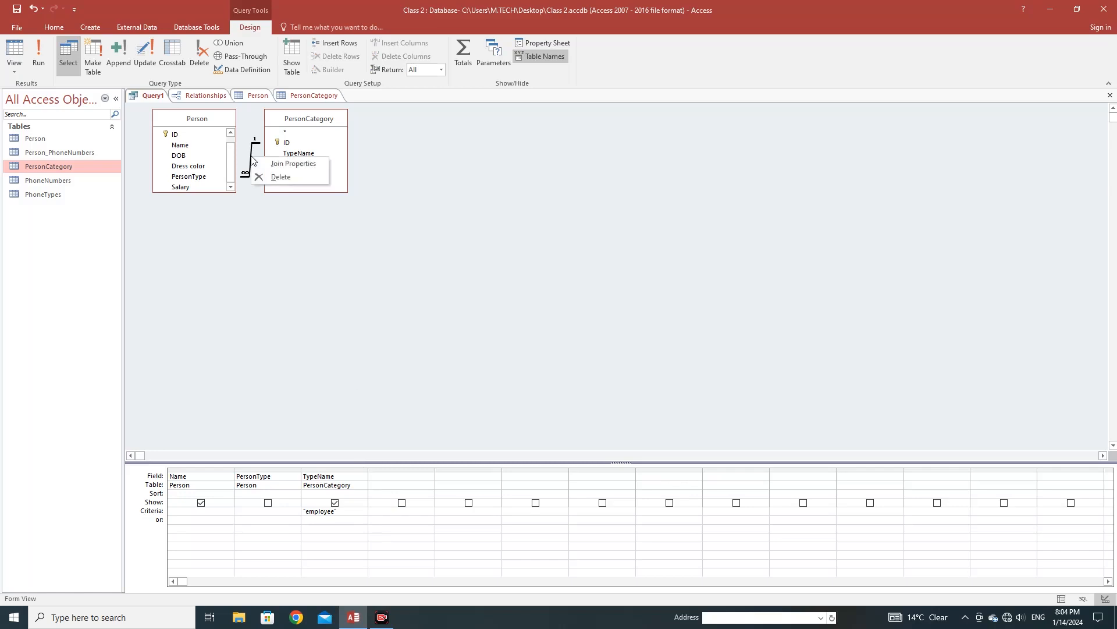
pyautogui.click(274, 165)
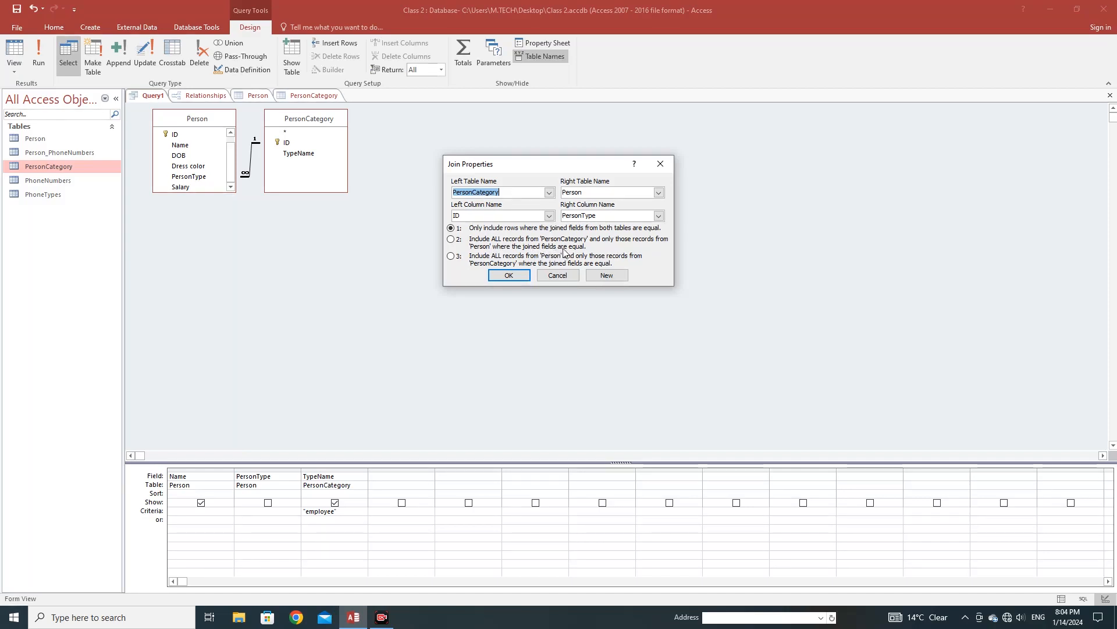
pyautogui.click(451, 239)
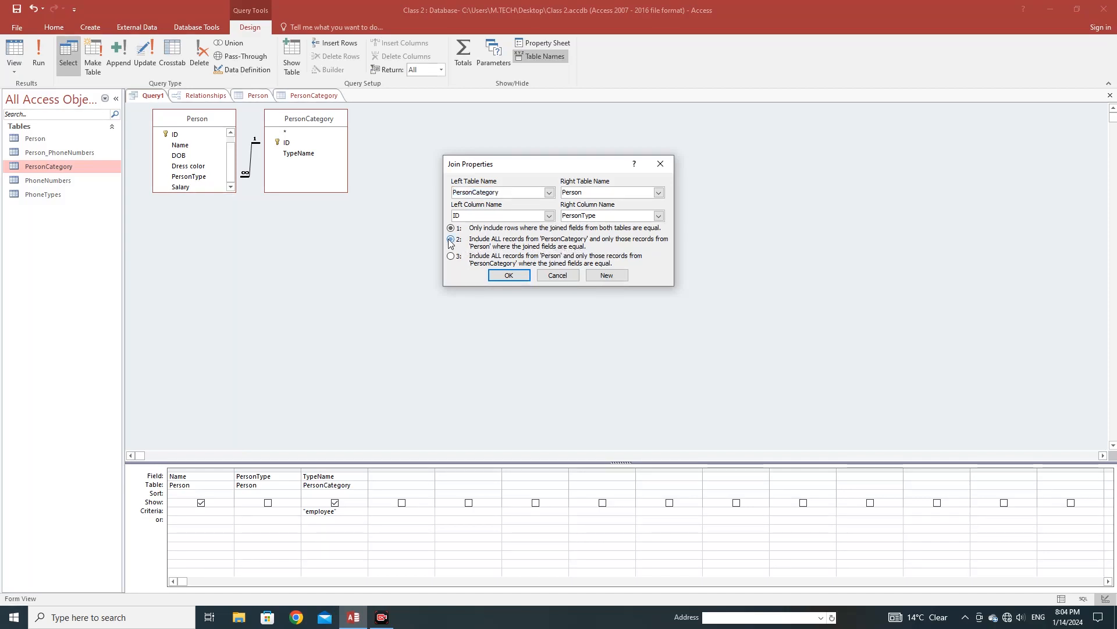
pyautogui.click(509, 275)
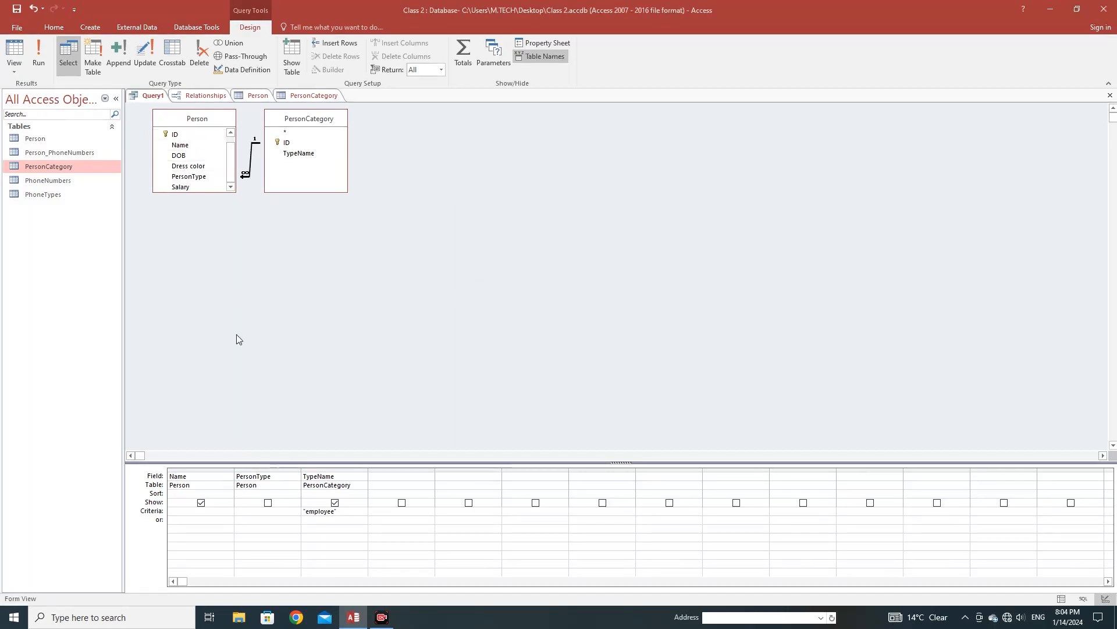
pyautogui.click(39, 58)
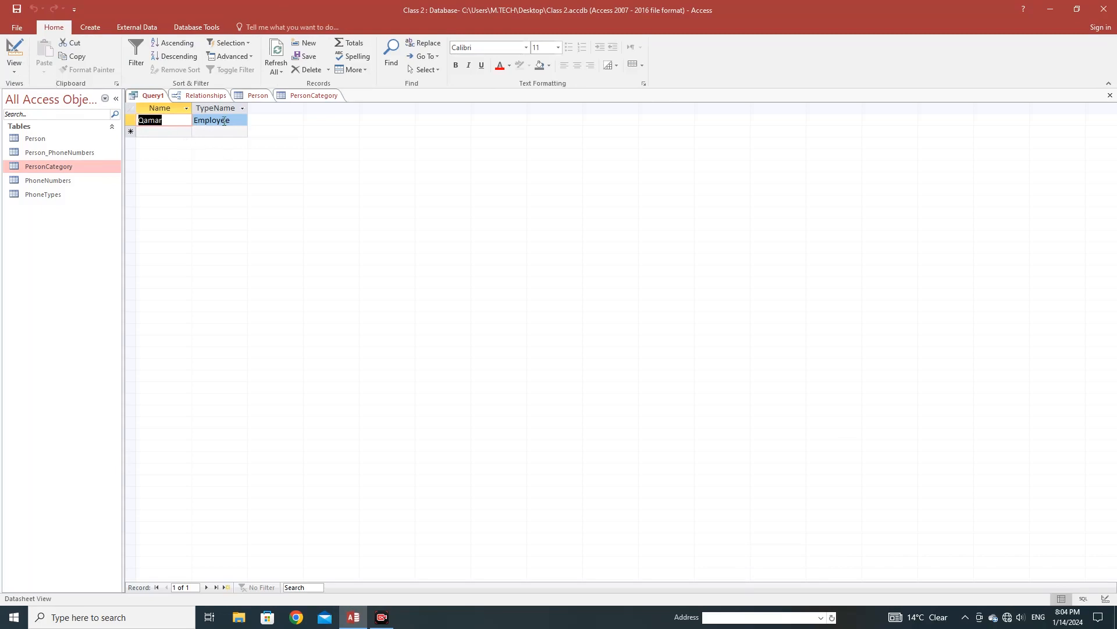
# Remove the "employee" criterion from the query's TypeName field and run the query again.
pyautogui.rightClick(154, 94)
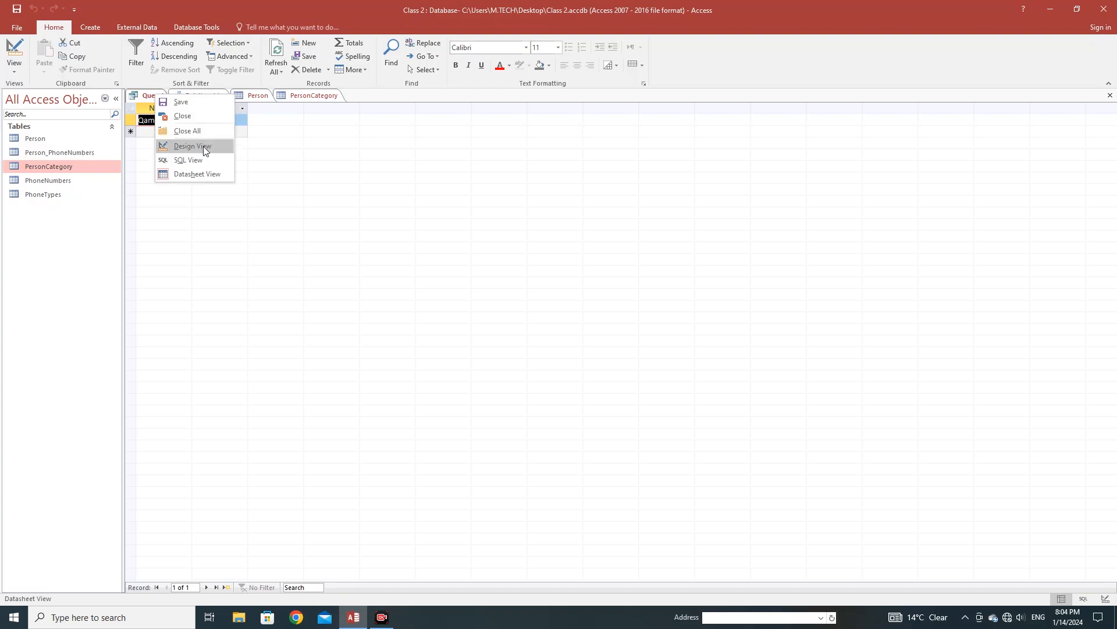
pyautogui.click(199, 147)
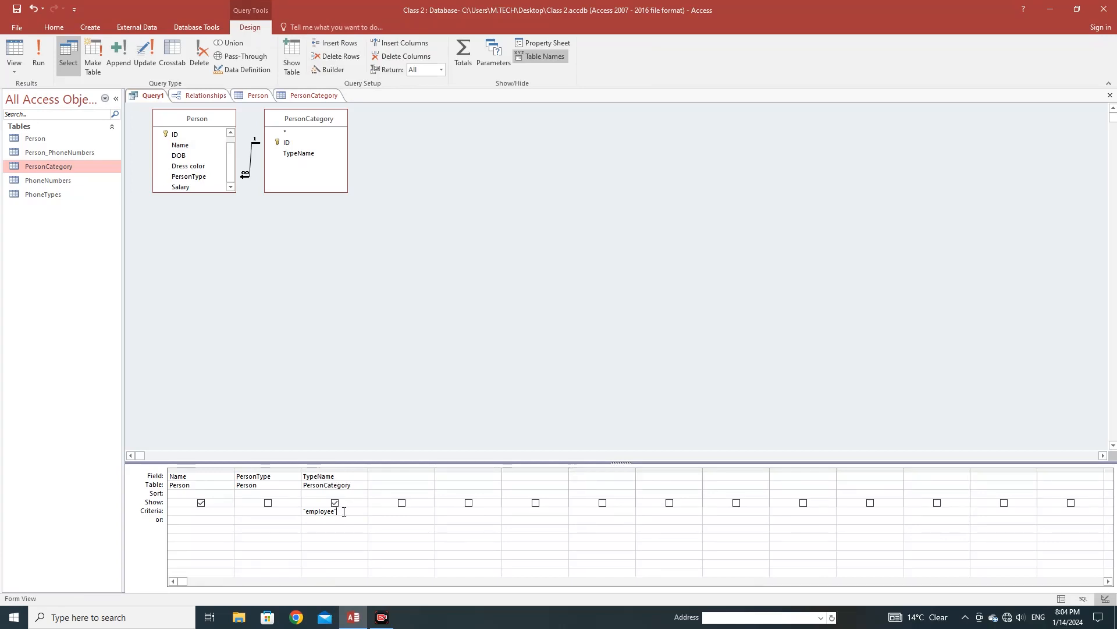
pyautogui.moveTo(344, 512); pyautogui.dragTo(299, 516)
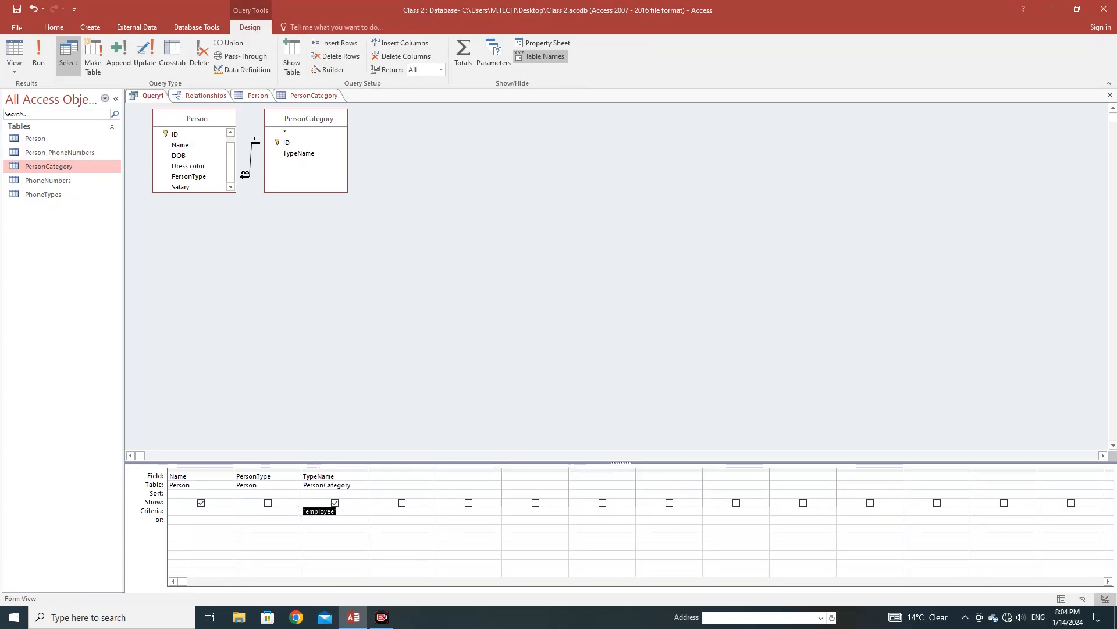
pyautogui.press('Delete')
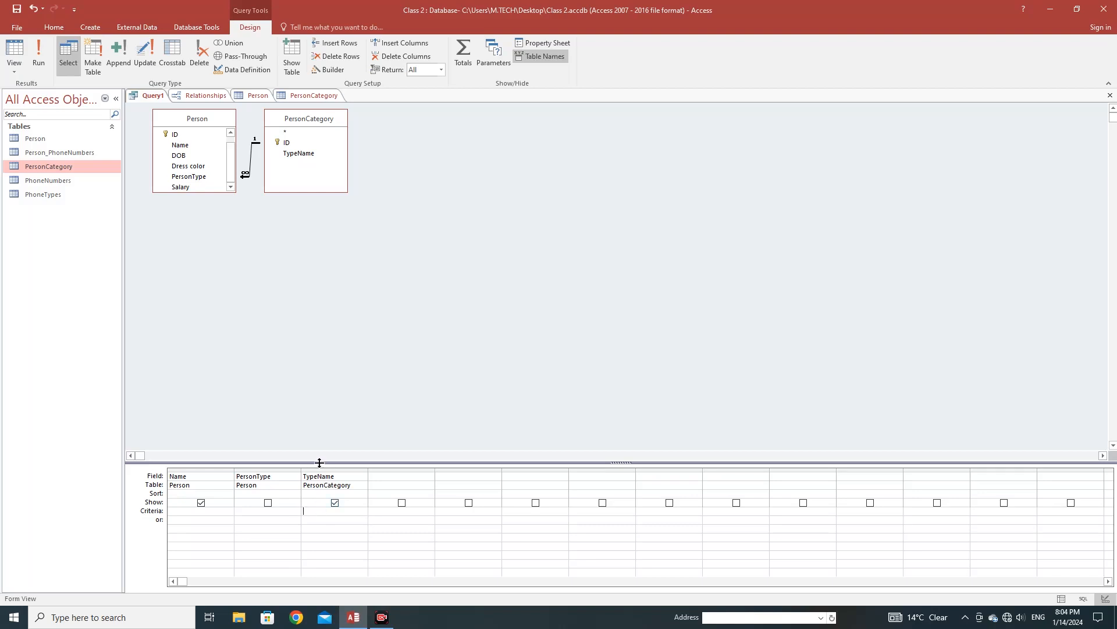
pyautogui.click(38, 55)
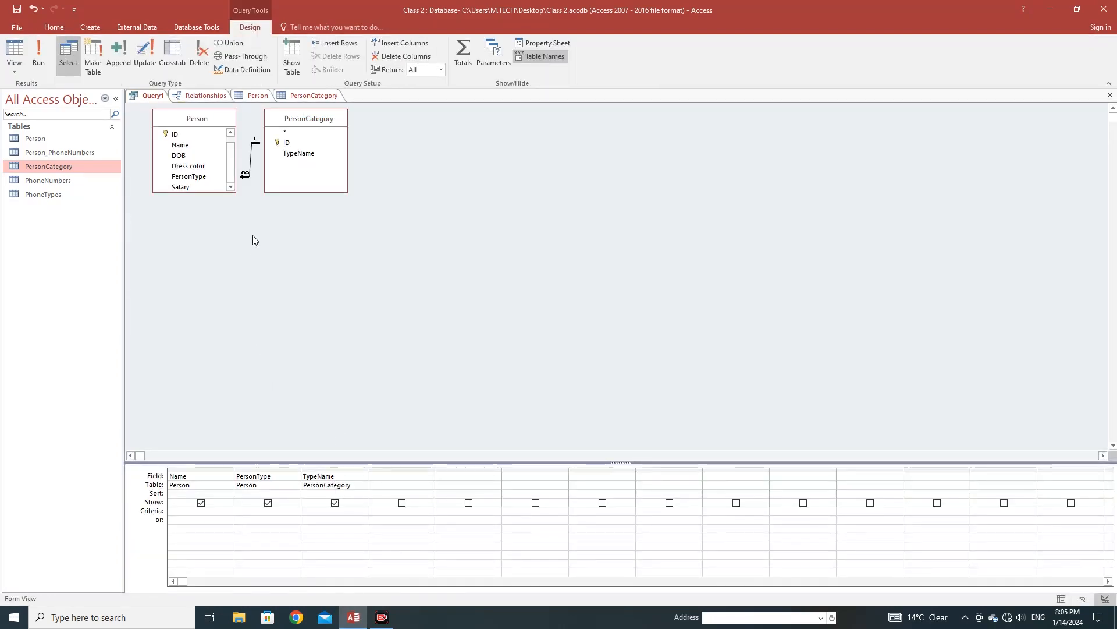
# Hide PersonType from the query output and set the join to include all Person records and only matching PersonCategory records.
pyautogui.click(276, 506)
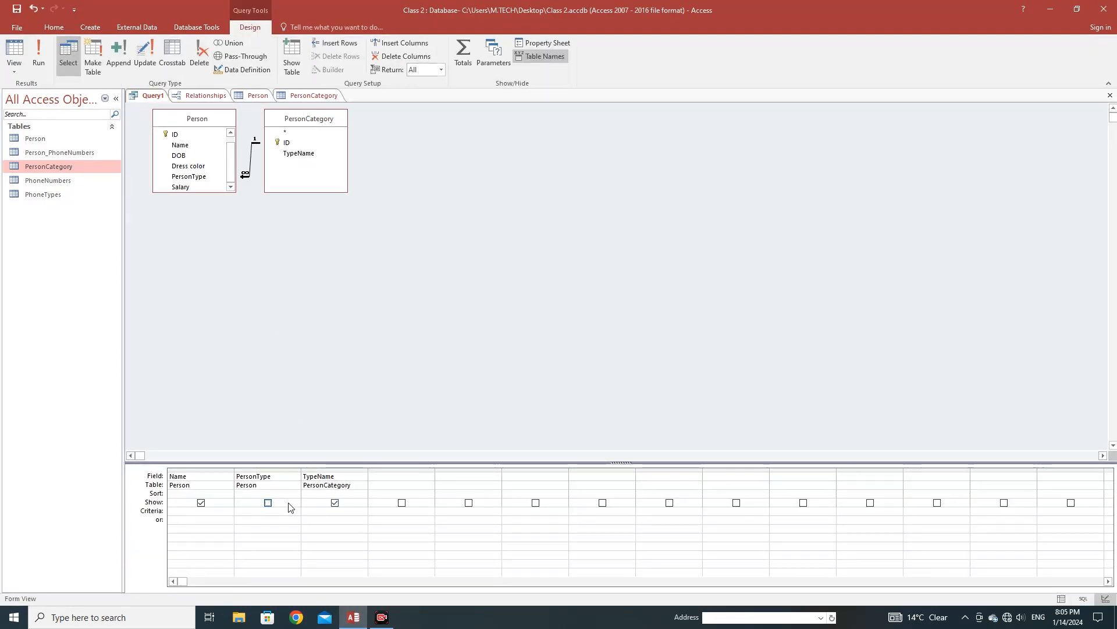
pyautogui.rightClick(252, 156)
pyautogui.click(272, 161)
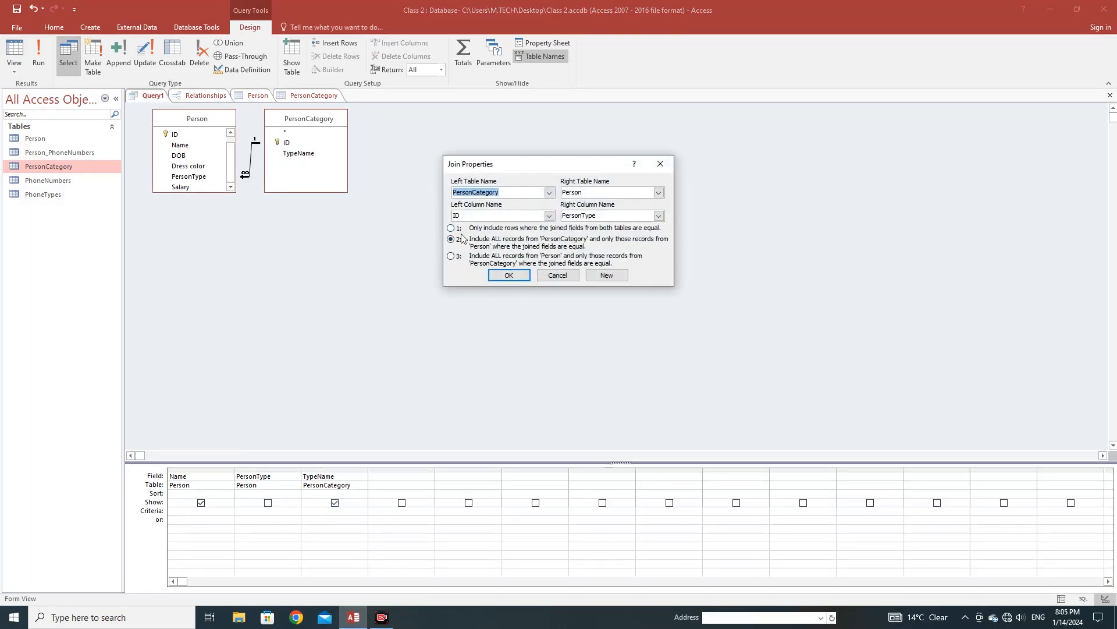
pyautogui.click(451, 256)
pyautogui.click(507, 276)
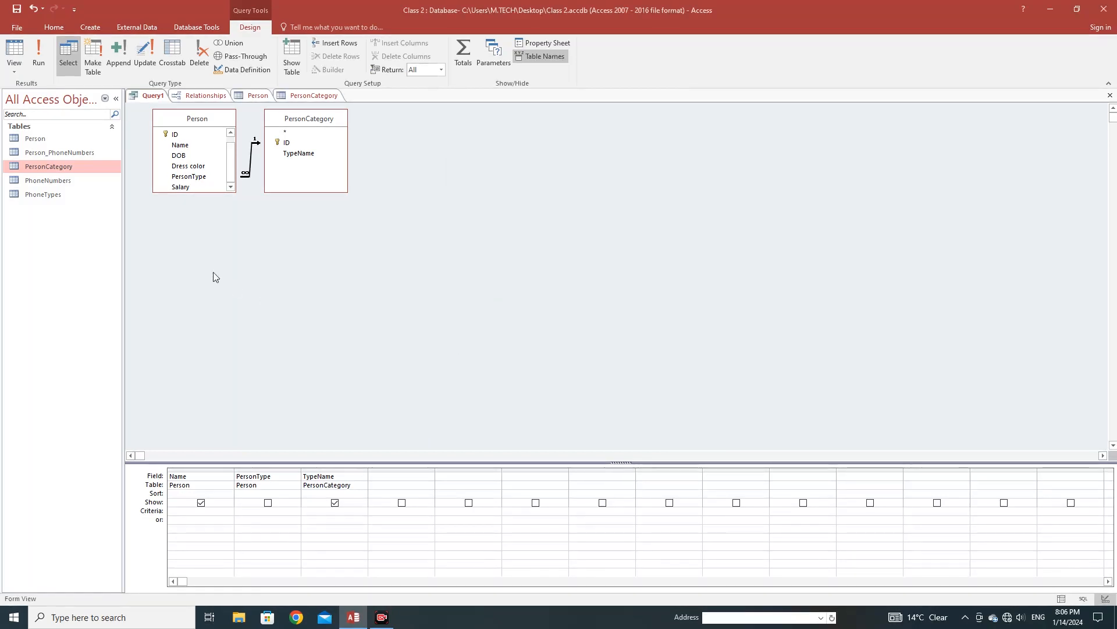
# Run the query and examine the Name and TypeName values of the first returned record.
pyautogui.click(39, 63)
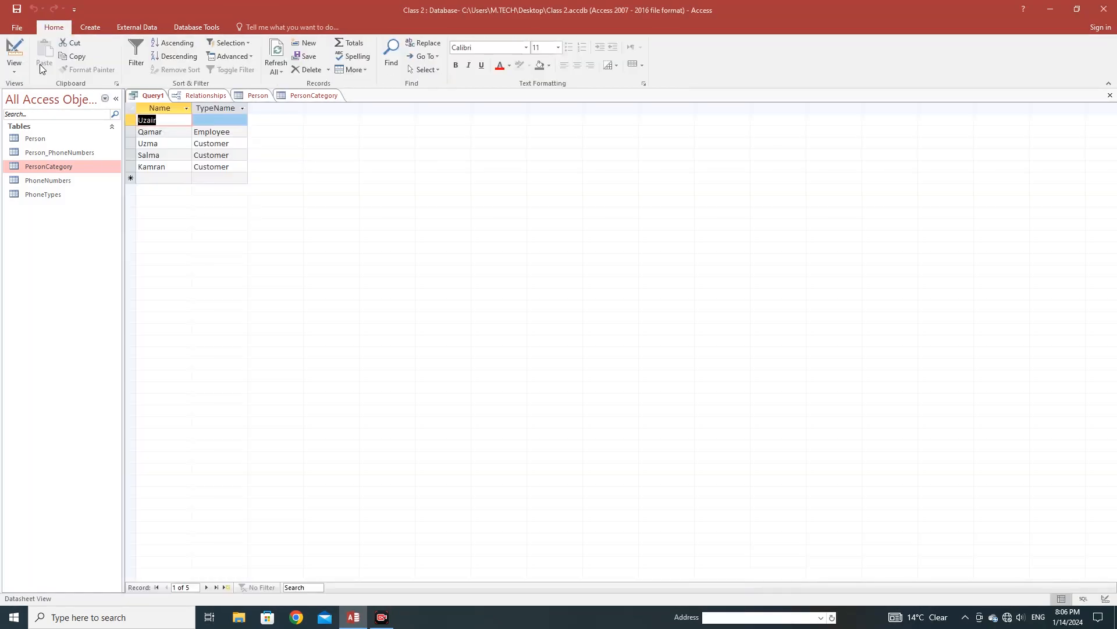
pyautogui.click(164, 123)
pyautogui.click(242, 120)
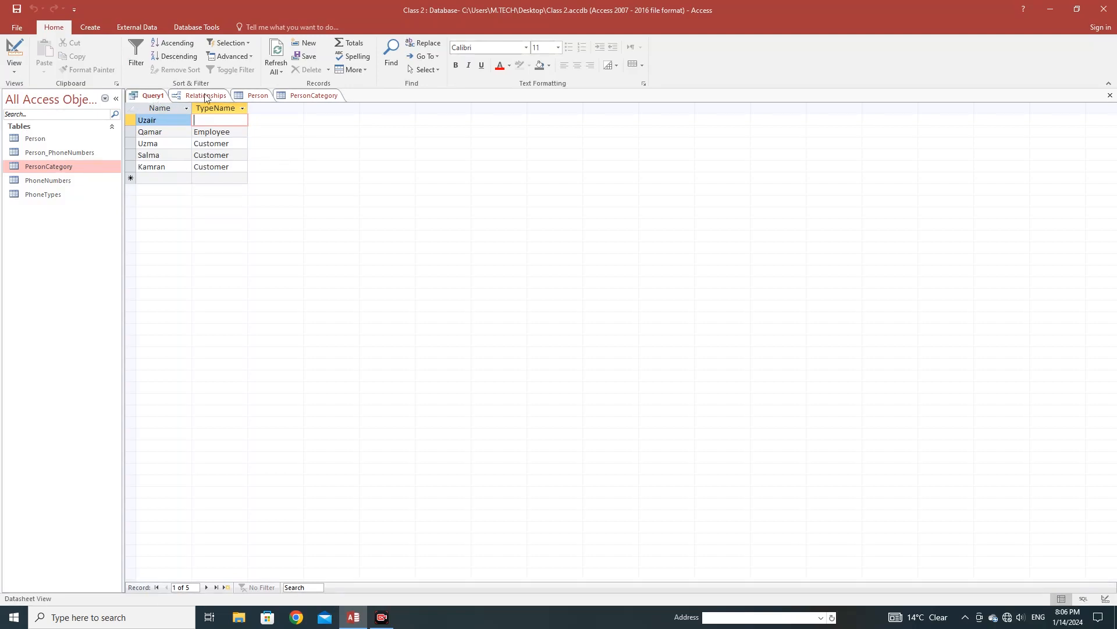
# Compare the first Person record's PersonType with the IDs in PersonCategory and return to the query results.
pyautogui.click(256, 99)
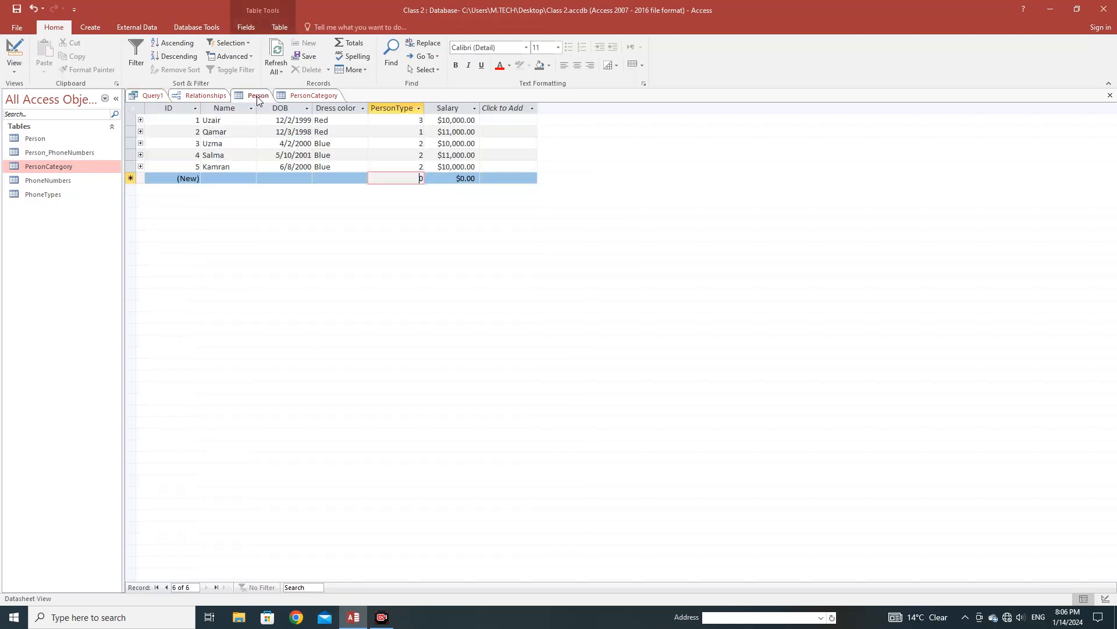
pyautogui.click(320, 99)
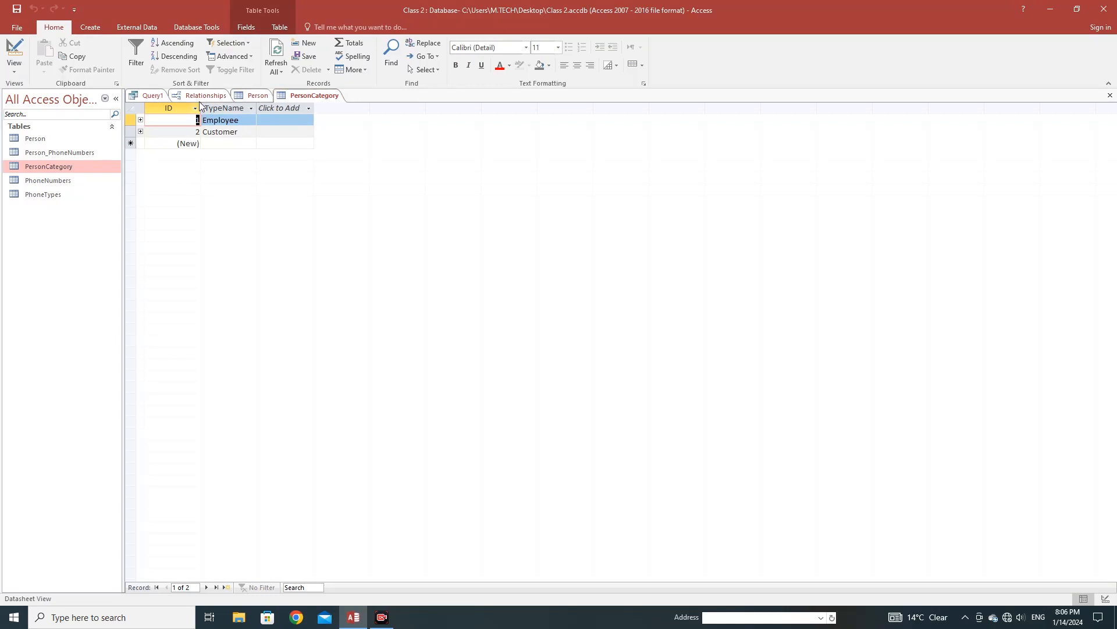
pyautogui.click(253, 99)
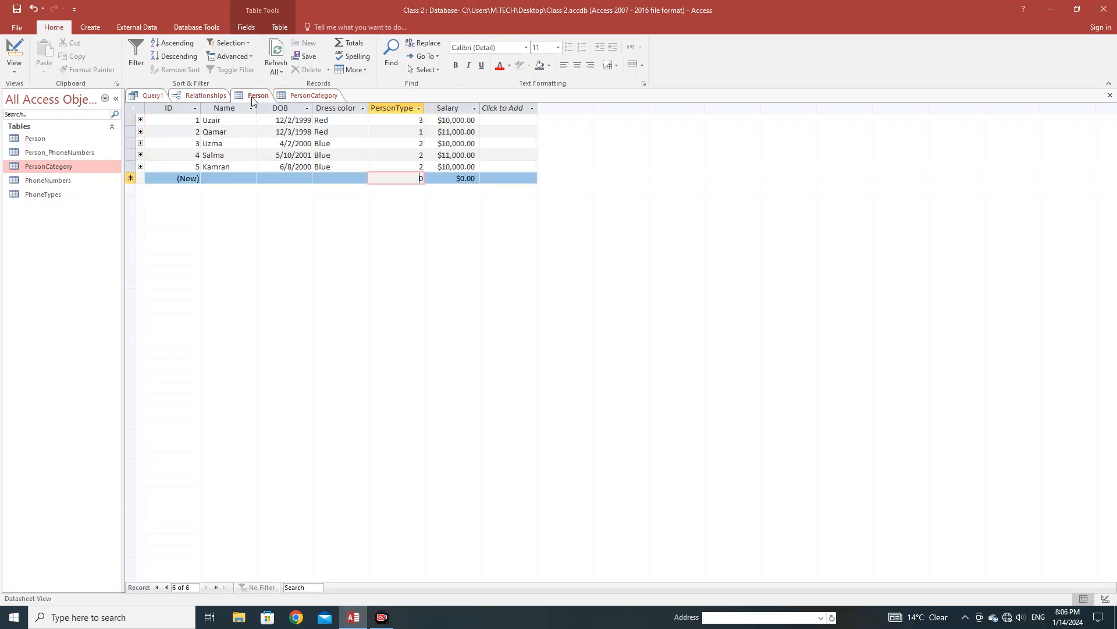
pyautogui.doubleClick(421, 121)
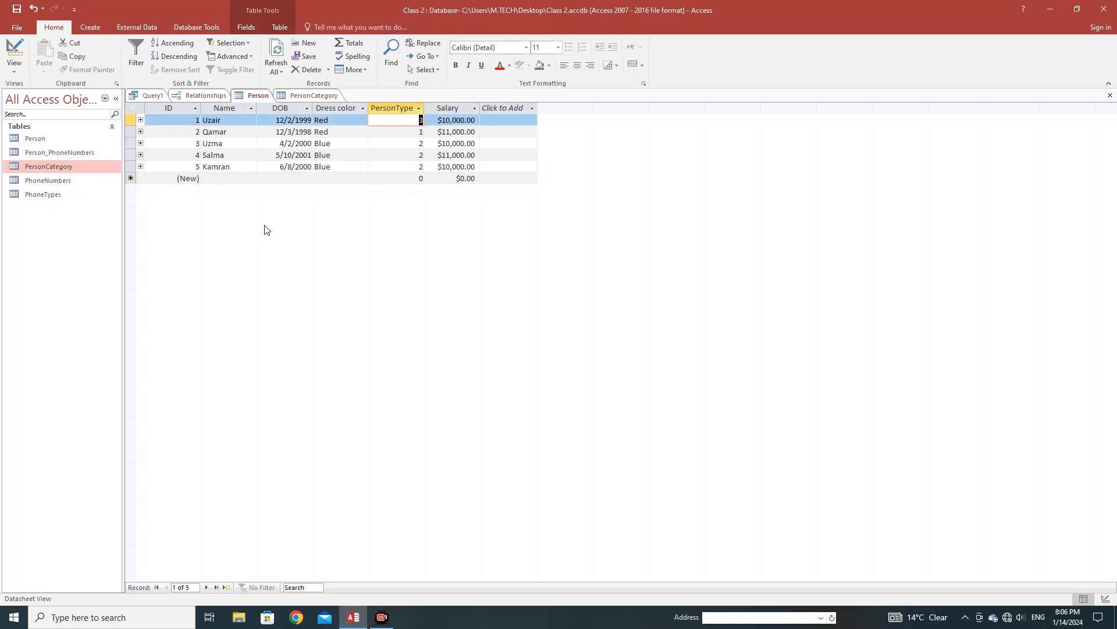
pyautogui.click(155, 96)
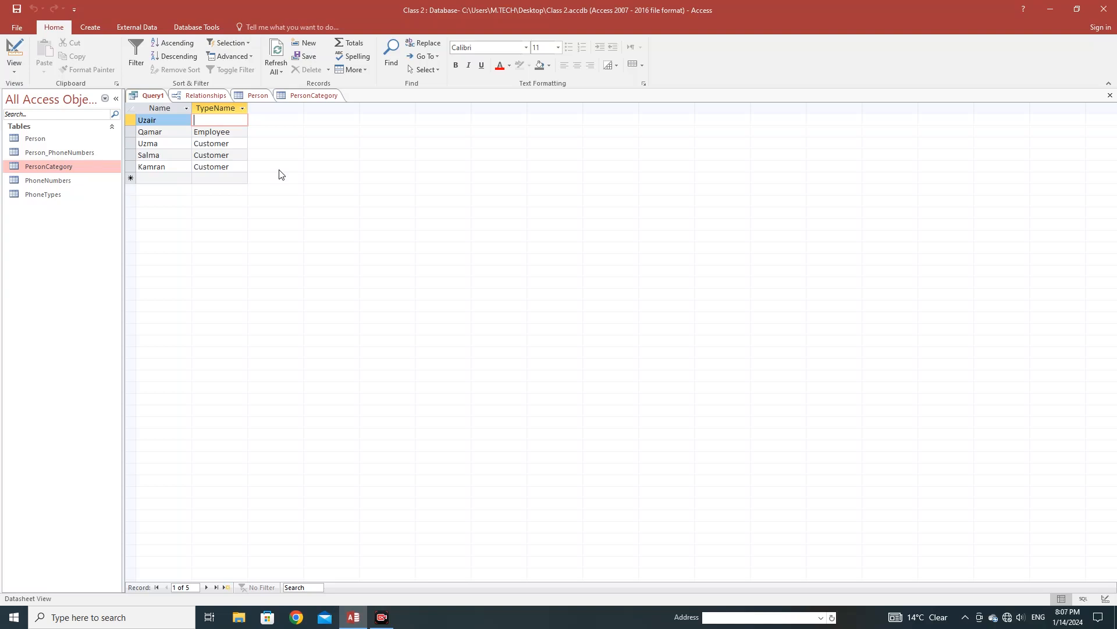
pyautogui.click(354, 617)
pyautogui.click(353, 617)
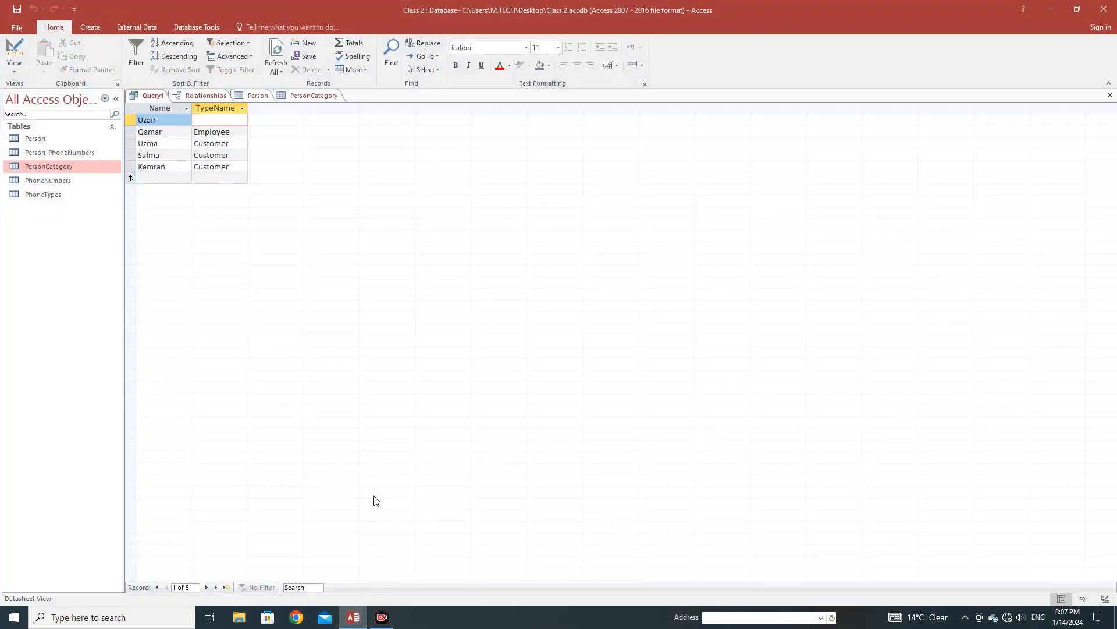